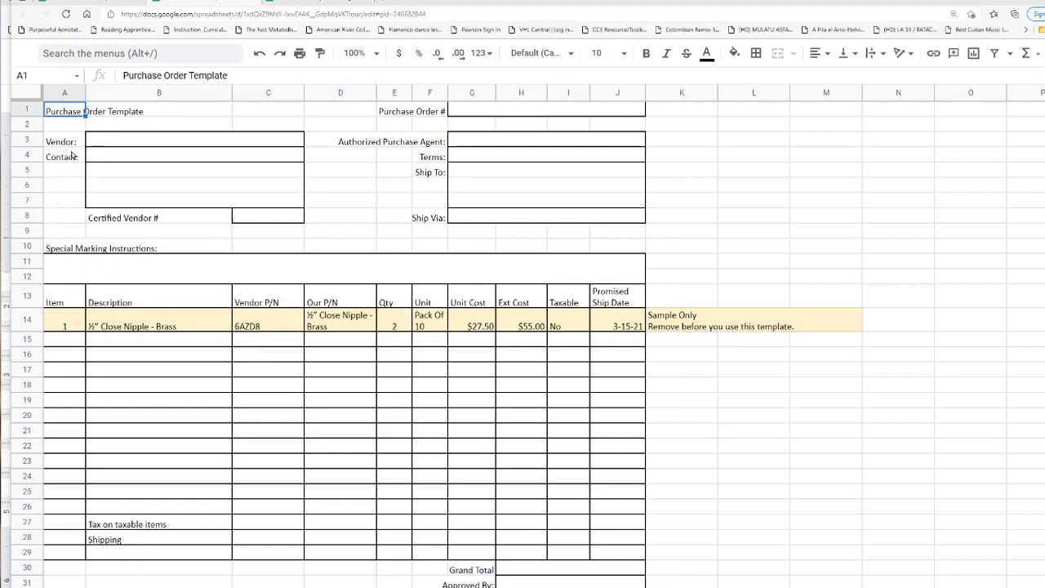
# Review the purchase order template's title, purchase order number field, vendor field and overall form area A1:J29.
pyautogui.moveTo(82, 116); pyautogui.dragTo(128, 115)
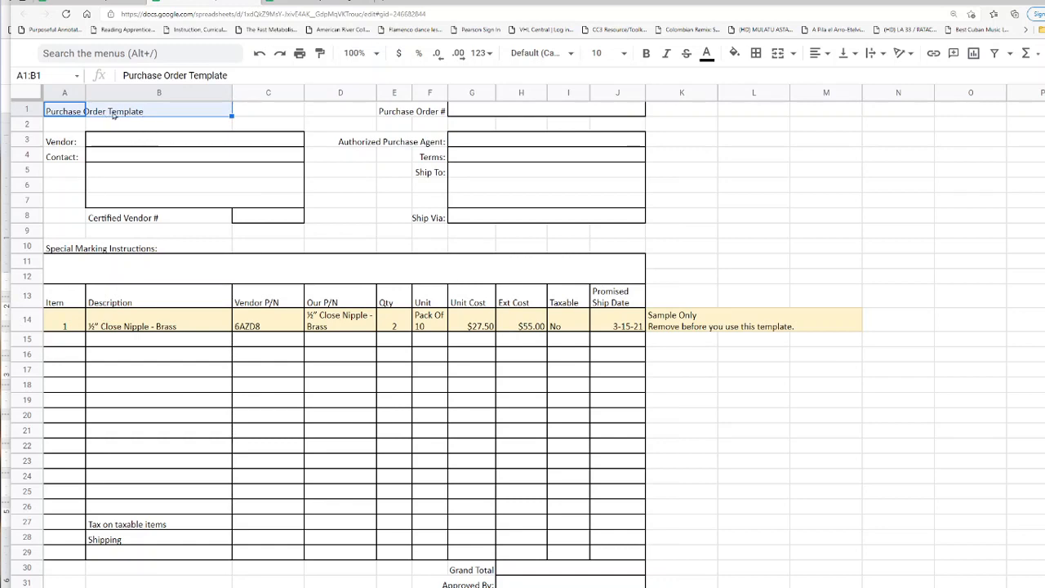
pyautogui.click(501, 114)
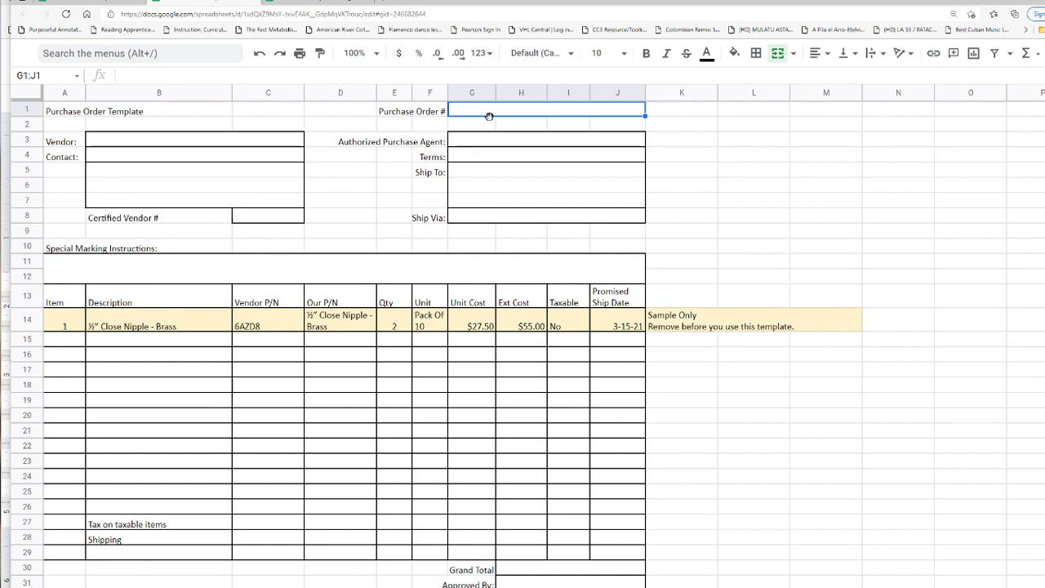
pyautogui.click(143, 145)
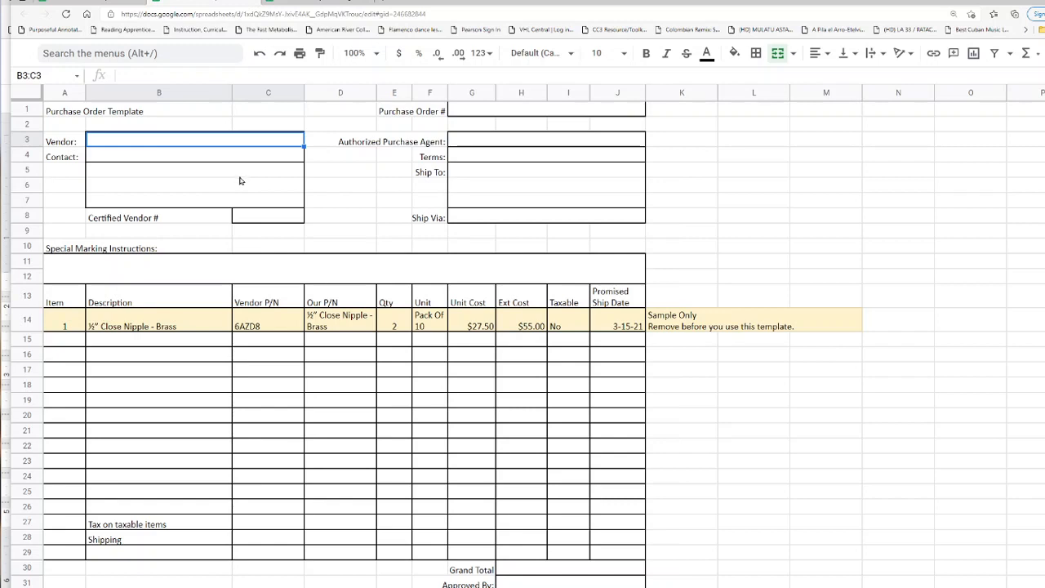
pyautogui.click(334, 175)
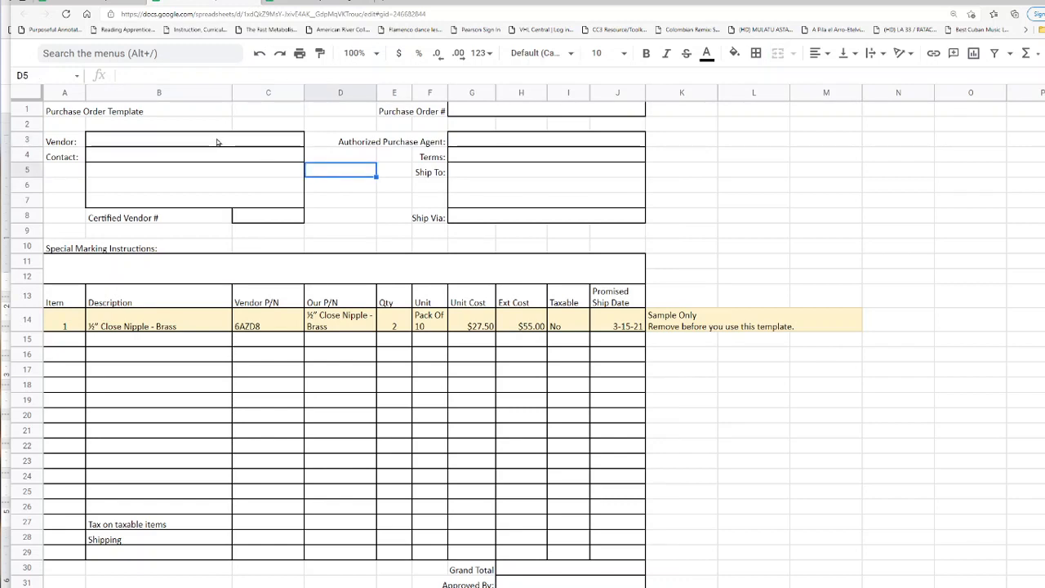
pyautogui.moveTo(65, 117); pyautogui.dragTo(565, 557)
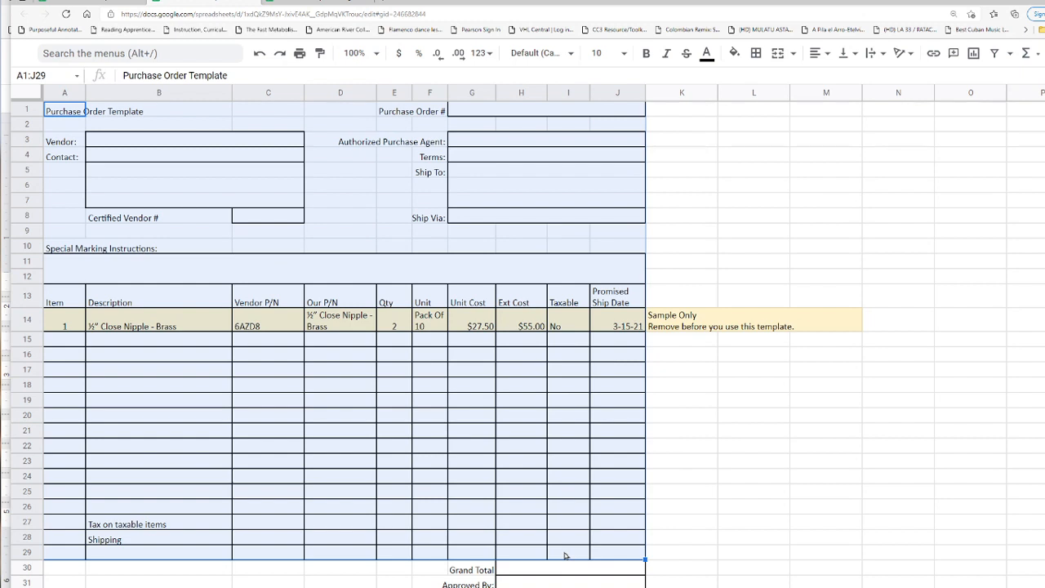
pyautogui.click(553, 543)
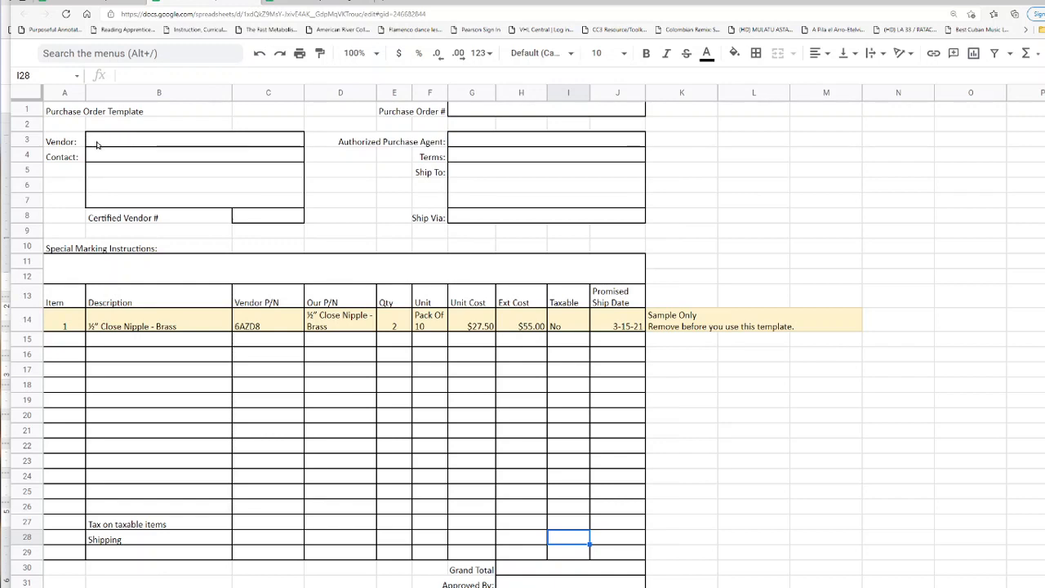
# Examine the vendor section: the vendor name, contact, address lines B5:C7 and certified vendor number fields.
pyautogui.click(163, 144)
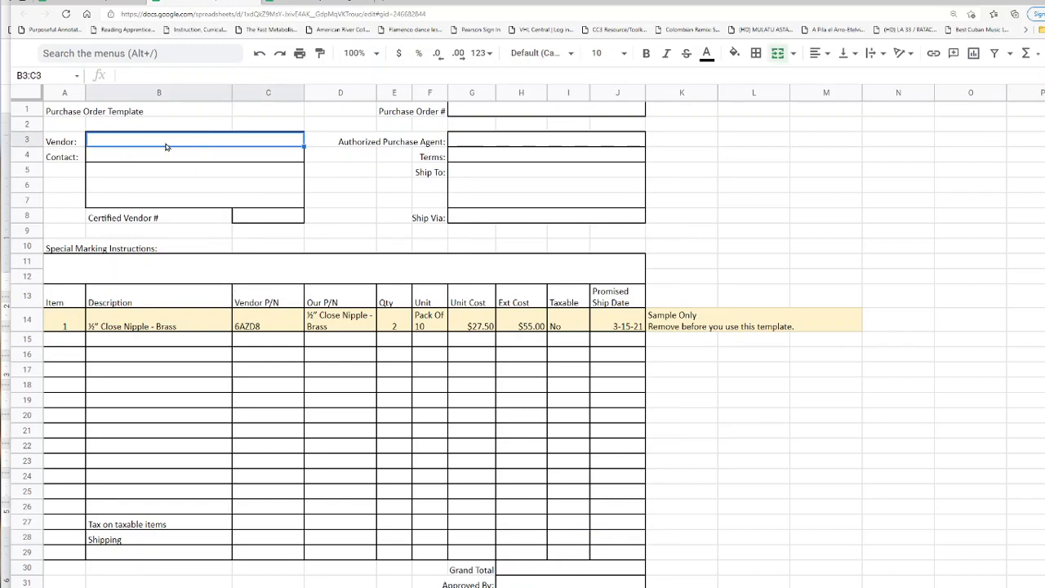
pyautogui.click(165, 145)
pyautogui.click(165, 157)
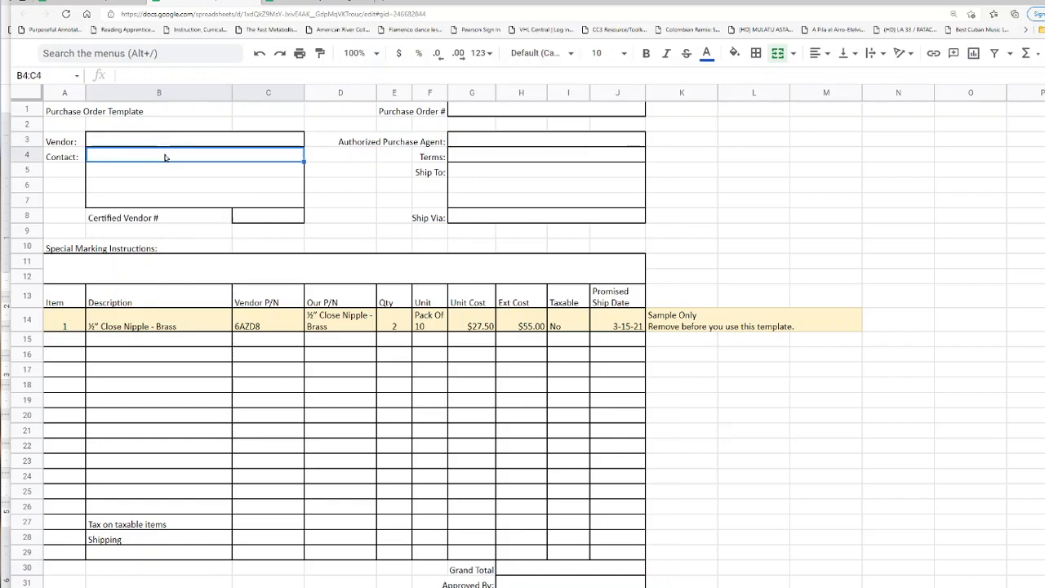
pyautogui.moveTo(126, 175); pyautogui.dragTo(127, 205)
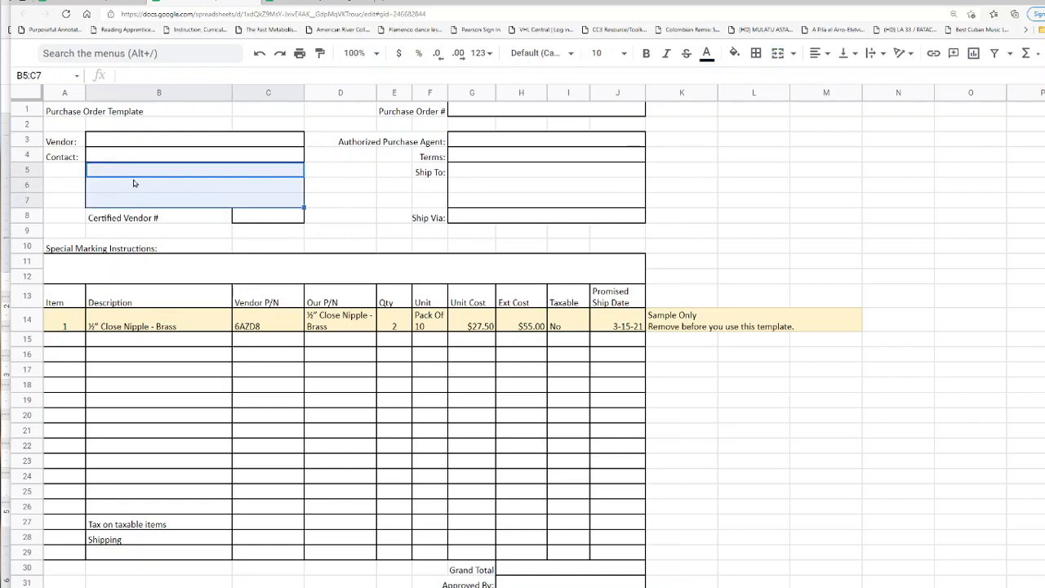
pyautogui.click(248, 217)
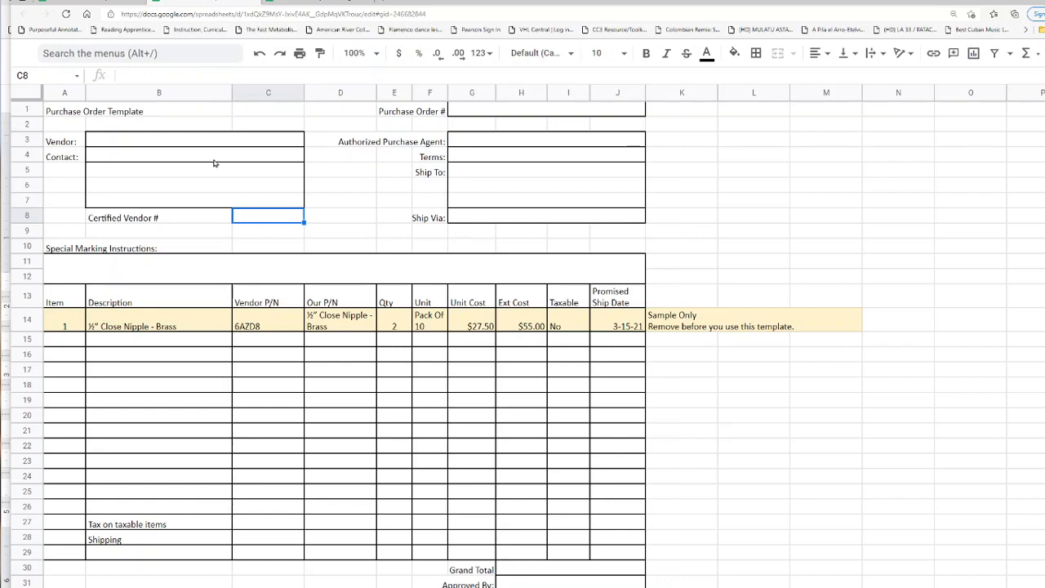
pyautogui.click(180, 142)
pyautogui.click(250, 214)
# Examine the authorized purchase agent, terms, ship-to and ship-via fields in G3:J8.
pyautogui.moveTo(476, 145)
pyautogui.mouseDown()
pyautogui.moveTo(478, 220)
pyautogui.moveTo(481, 142)
pyautogui.mouseUp()
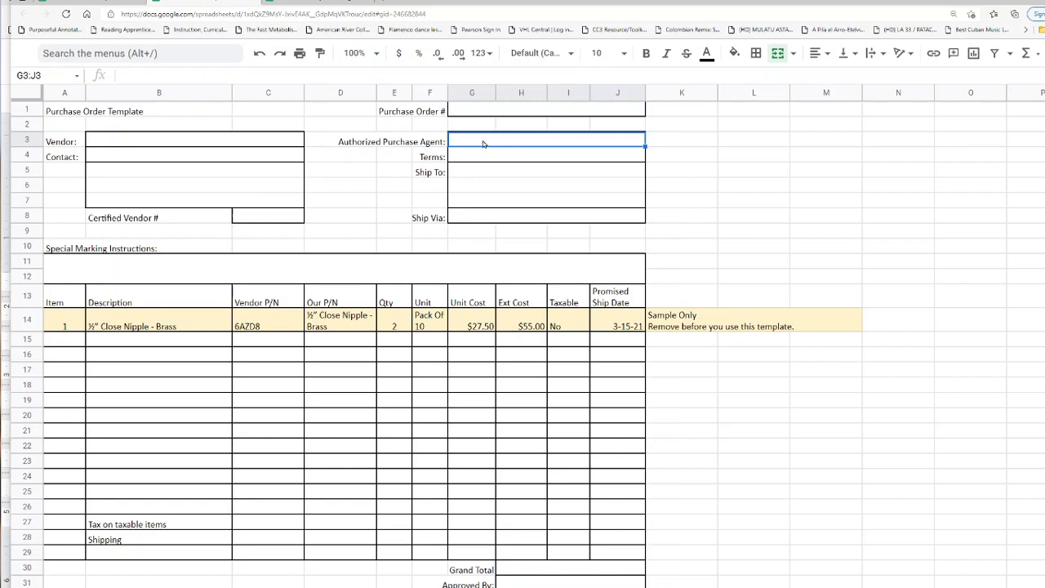
pyautogui.click(420, 144)
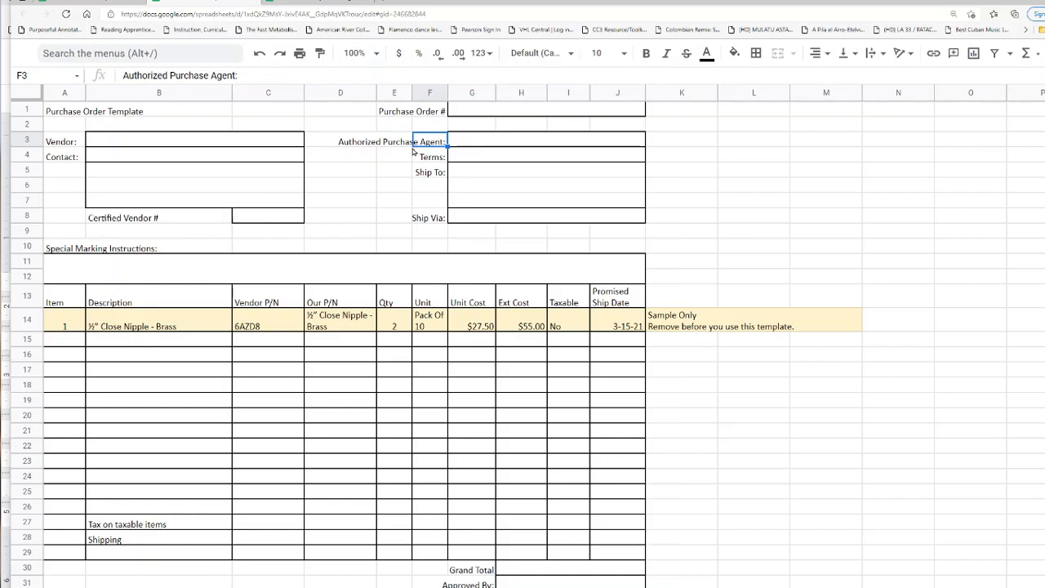
pyautogui.click(478, 162)
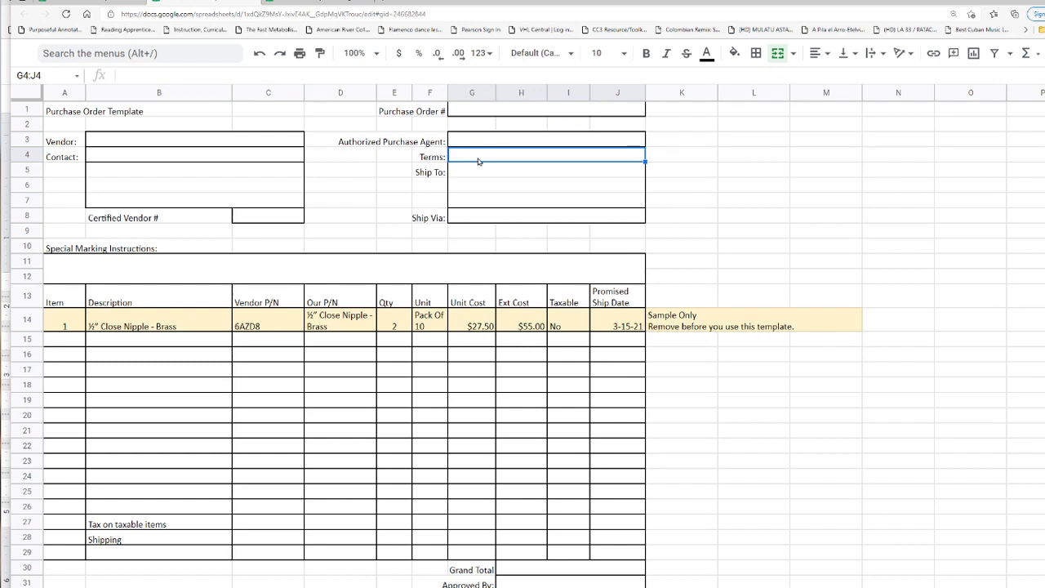
pyautogui.click(465, 143)
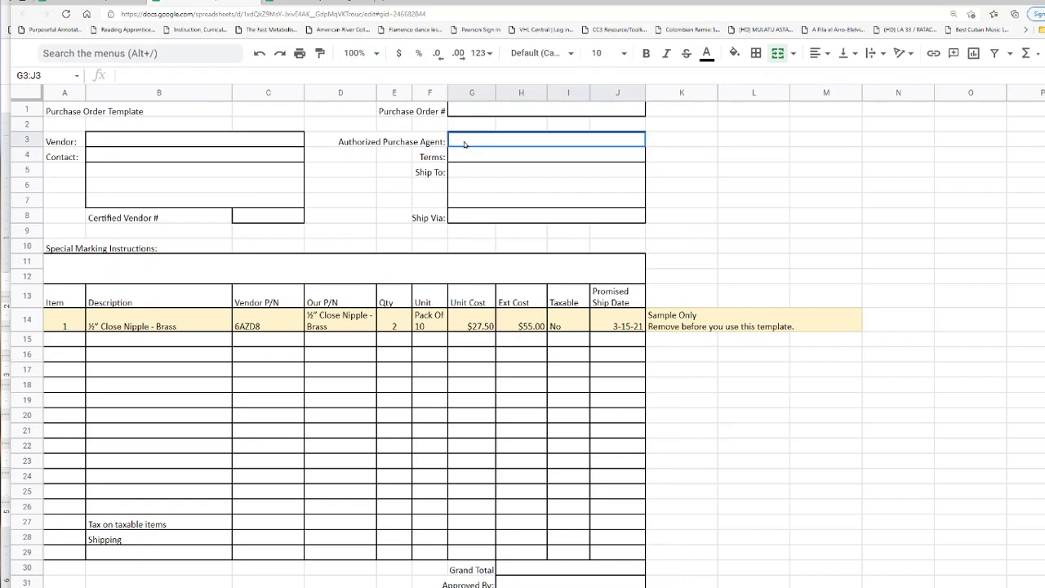
pyautogui.moveTo(465, 144); pyautogui.dragTo(464, 160)
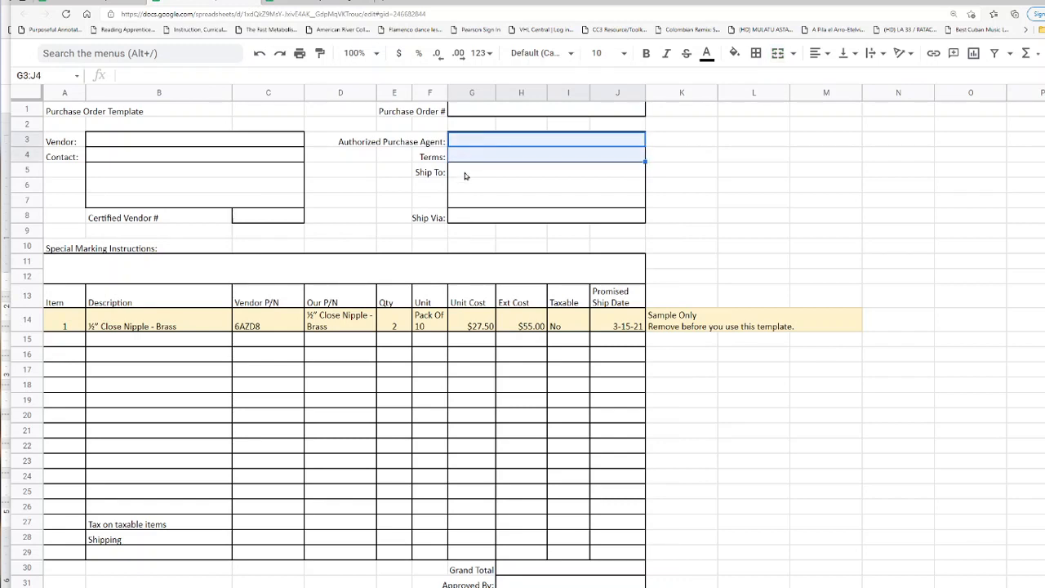
pyautogui.click(465, 173)
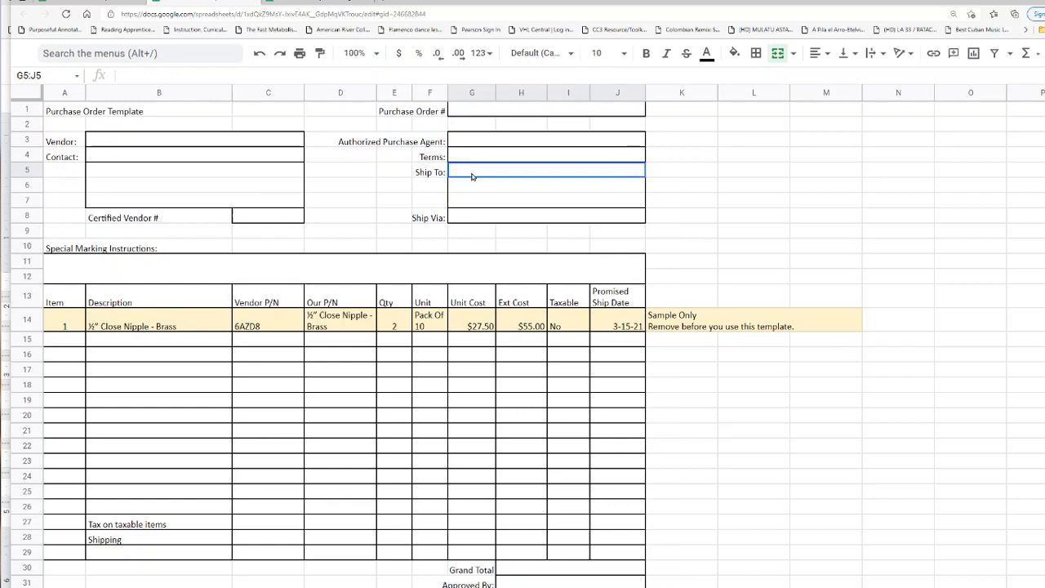
pyautogui.moveTo(471, 174)
pyautogui.mouseDown()
pyautogui.moveTo(469, 203)
pyautogui.moveTo(474, 196)
pyautogui.mouseUp()
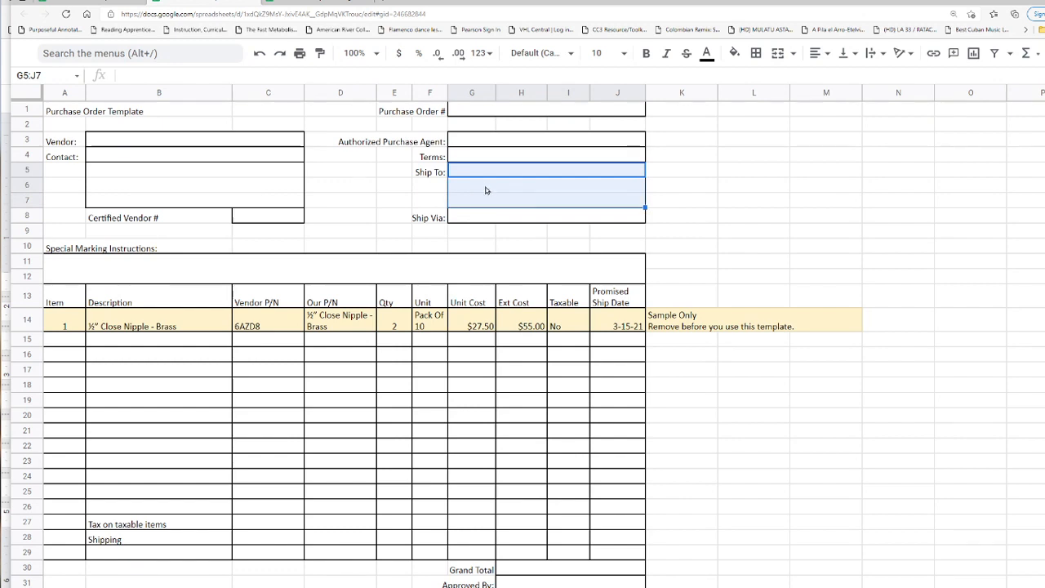
pyautogui.click(470, 221)
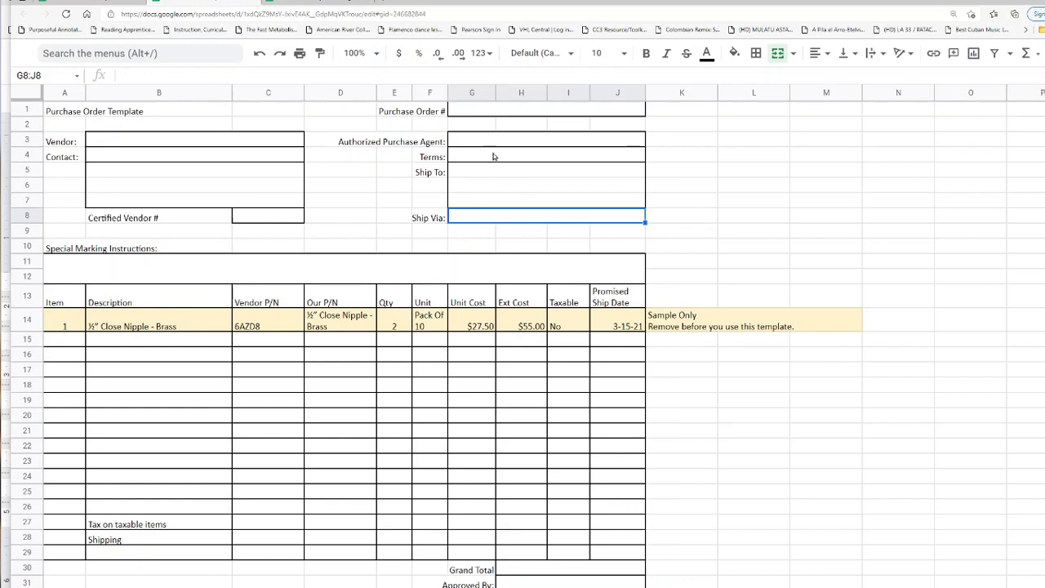
pyautogui.moveTo(490, 141); pyautogui.dragTo(489, 221)
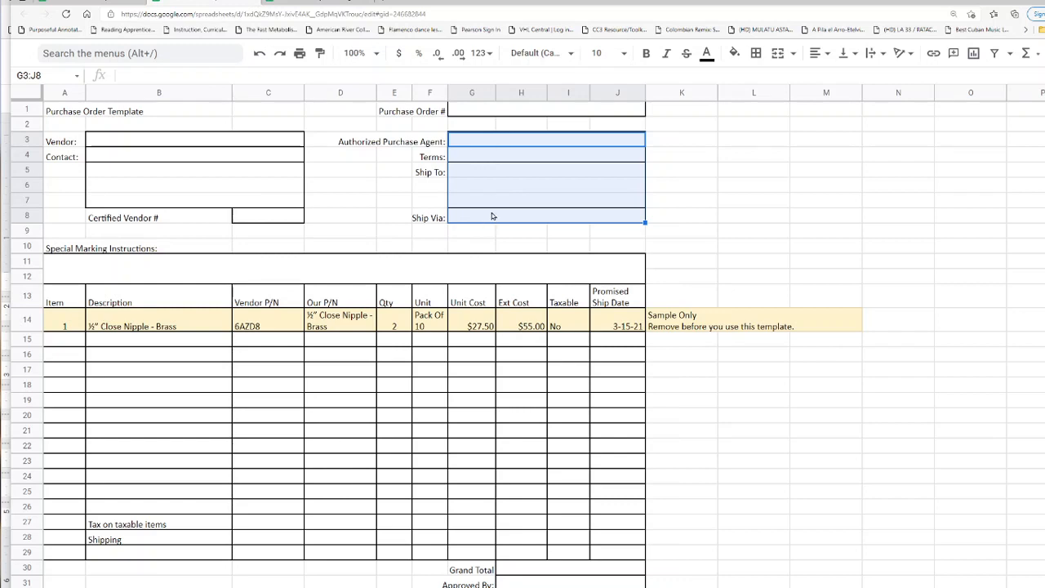
pyautogui.moveTo(481, 141); pyautogui.dragTo(479, 220)
pyautogui.click(480, 216)
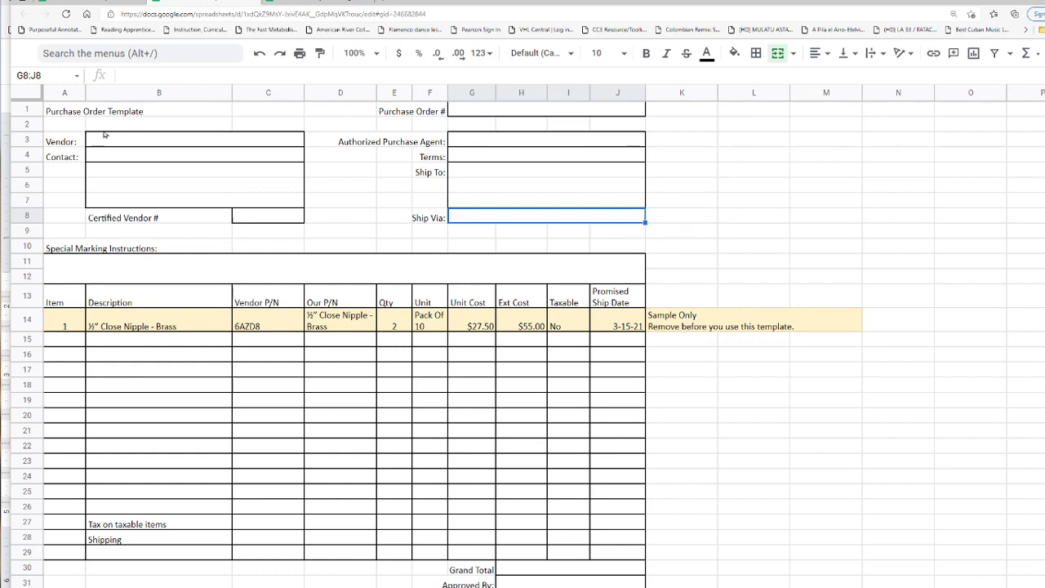
# Highlight the whole header section A1:J8 of the purchase order to review it as one block.
pyautogui.moveTo(97, 112); pyautogui.dragTo(596, 231)
pyautogui.click(61, 109)
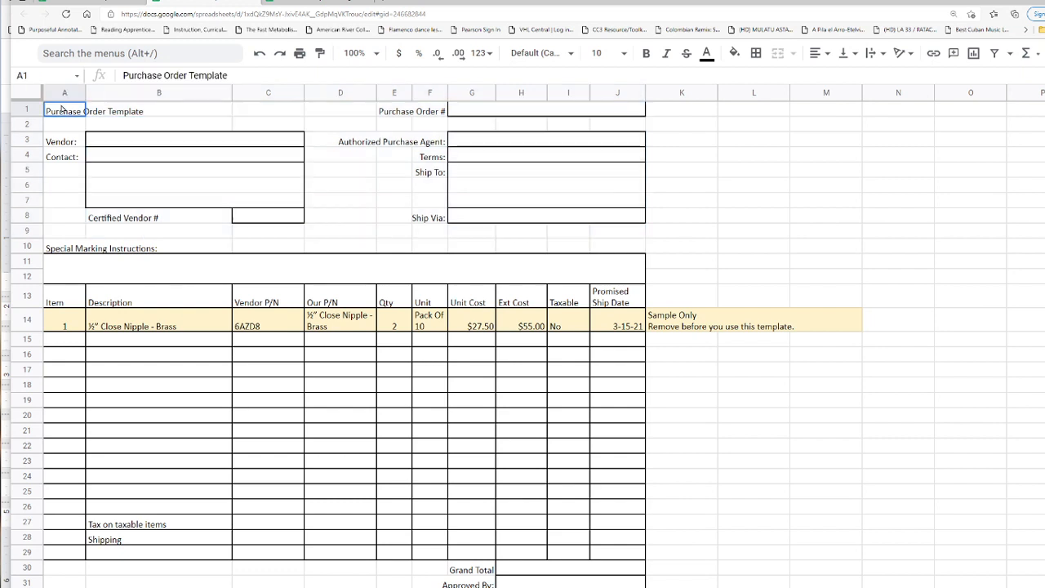
pyautogui.moveTo(61, 108); pyautogui.dragTo(570, 223)
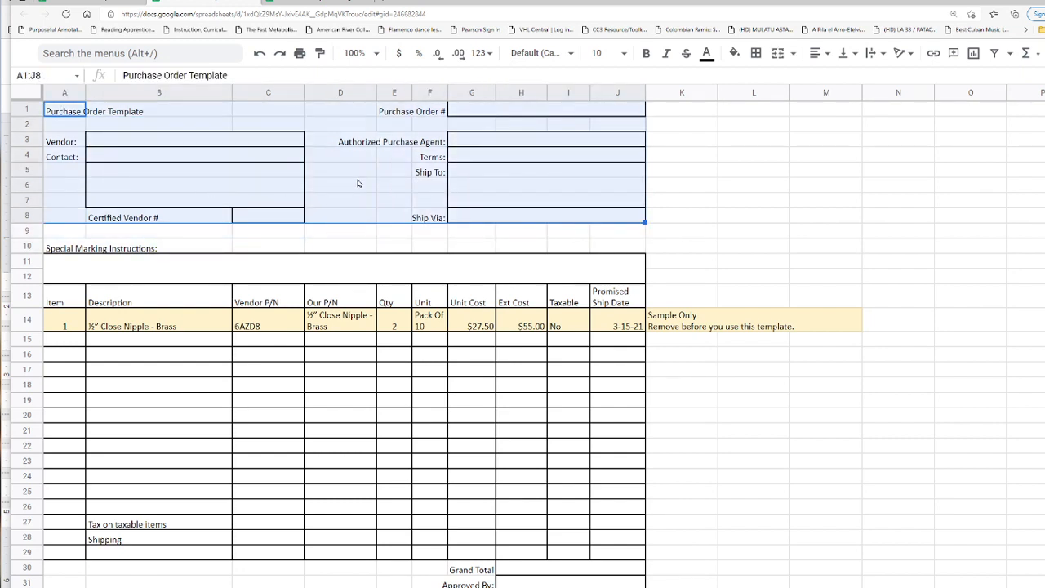
# Examine the special marking instructions box and the sample line item across row 14.
pyautogui.click(185, 278)
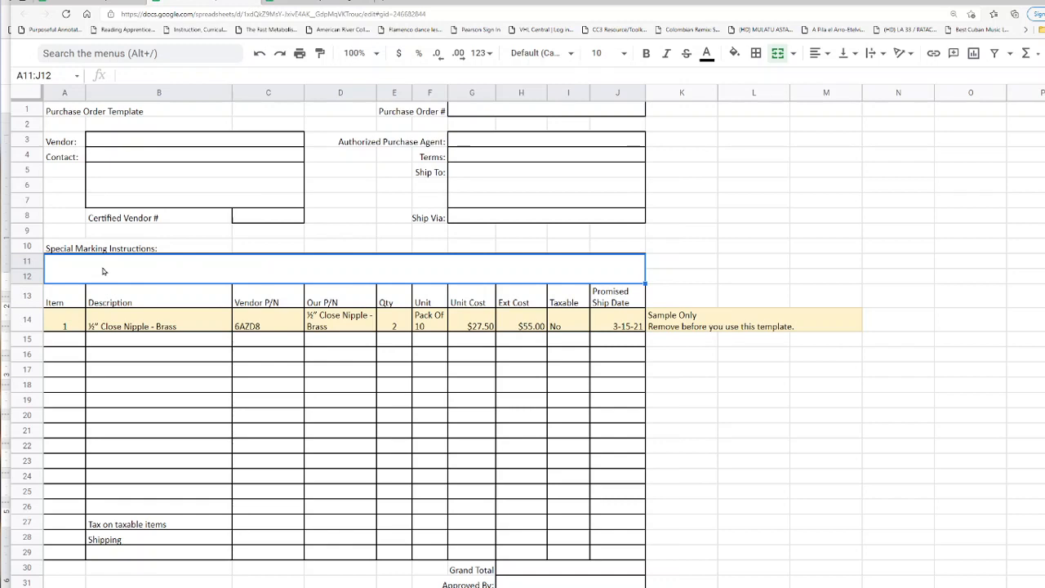
pyautogui.click(60, 325)
pyautogui.moveTo(60, 325); pyautogui.dragTo(665, 324)
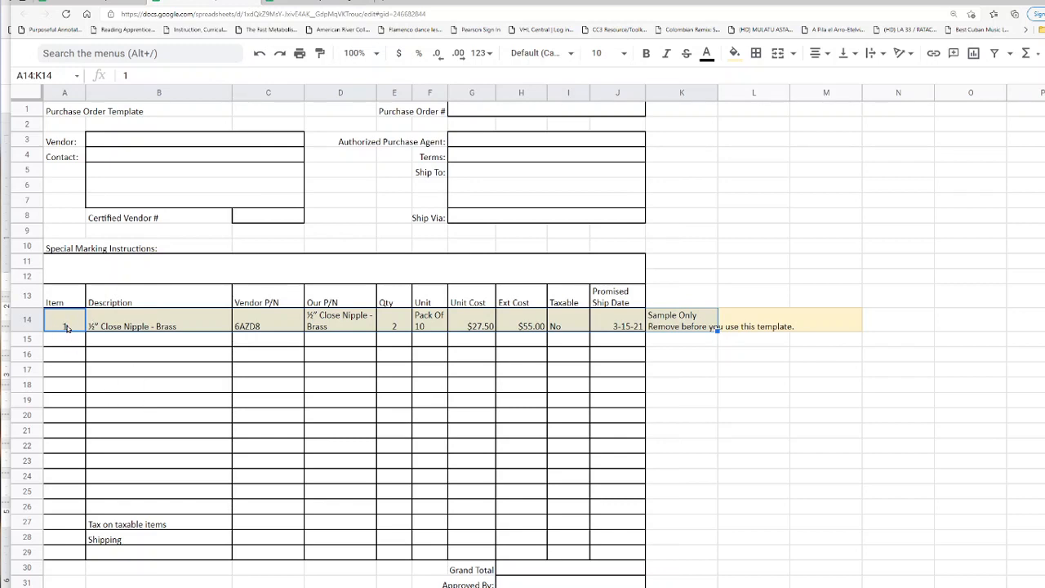
# Review how the Item column lists line items from row 14 downward for the single vendor named in the header.
pyautogui.click(140, 144)
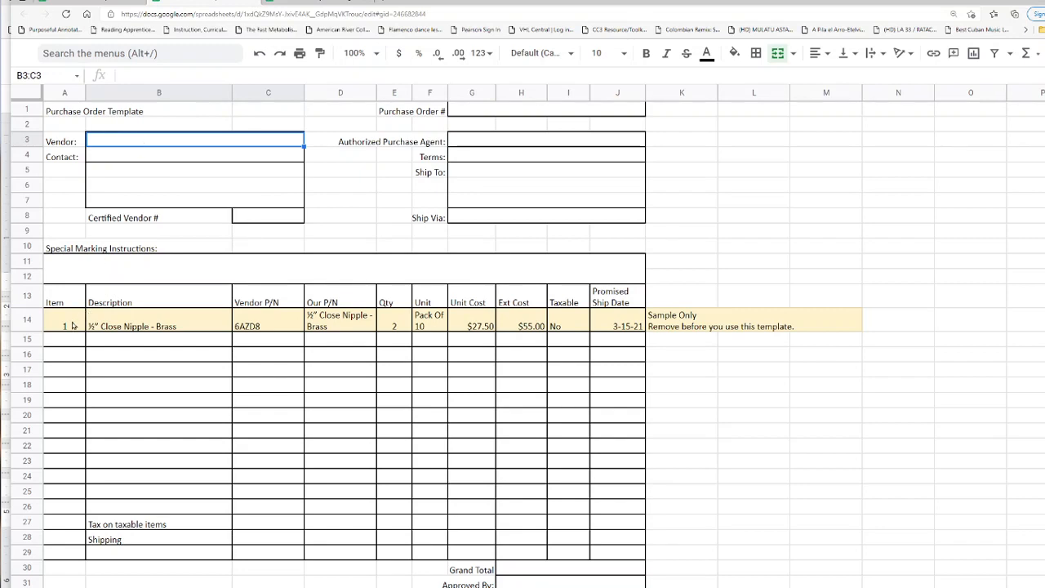
pyautogui.moveTo(66, 326); pyautogui.dragTo(65, 434)
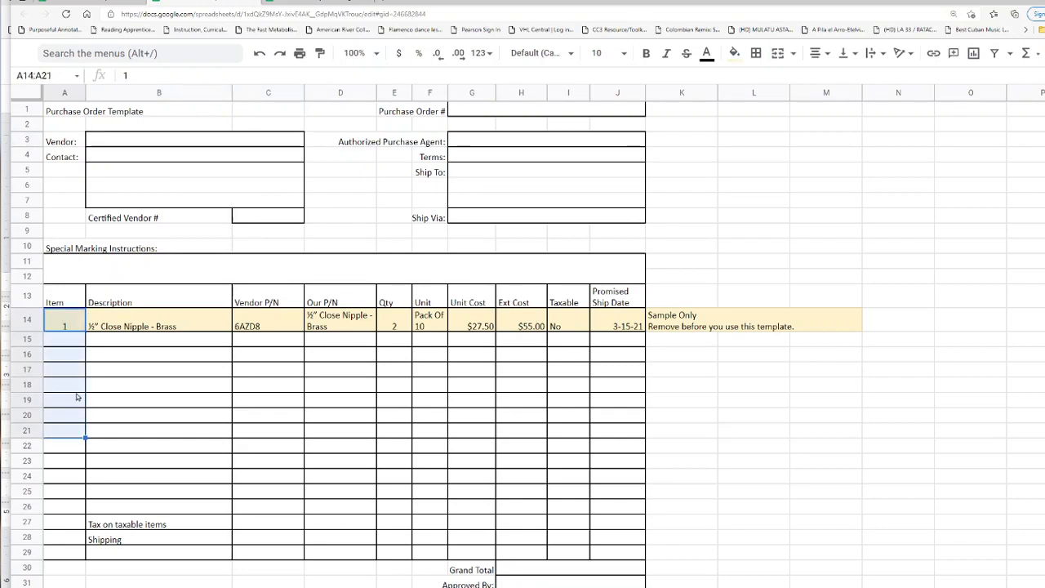
pyautogui.click(71, 326)
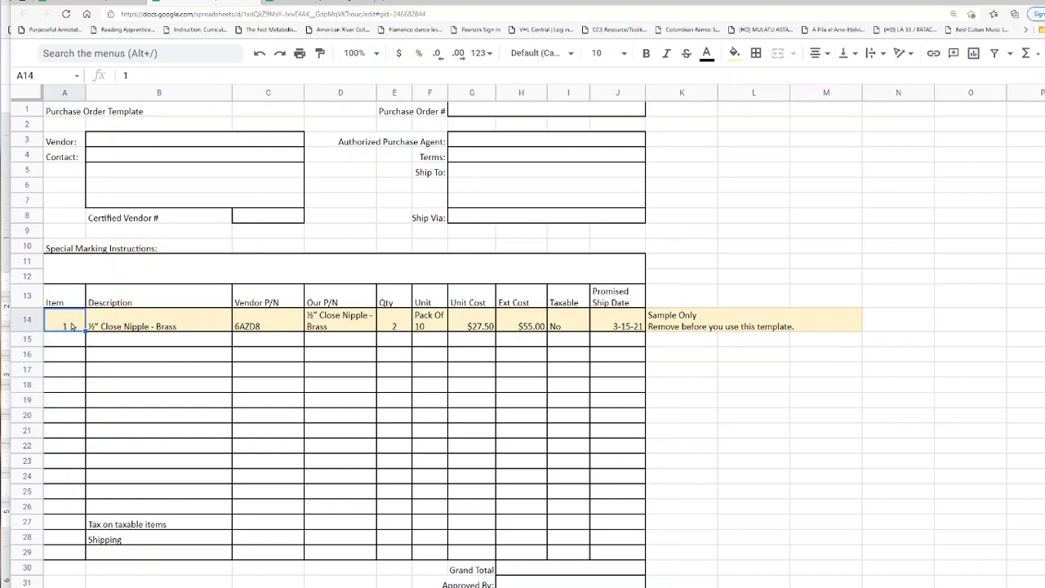
pyautogui.click(121, 325)
pyautogui.click(67, 344)
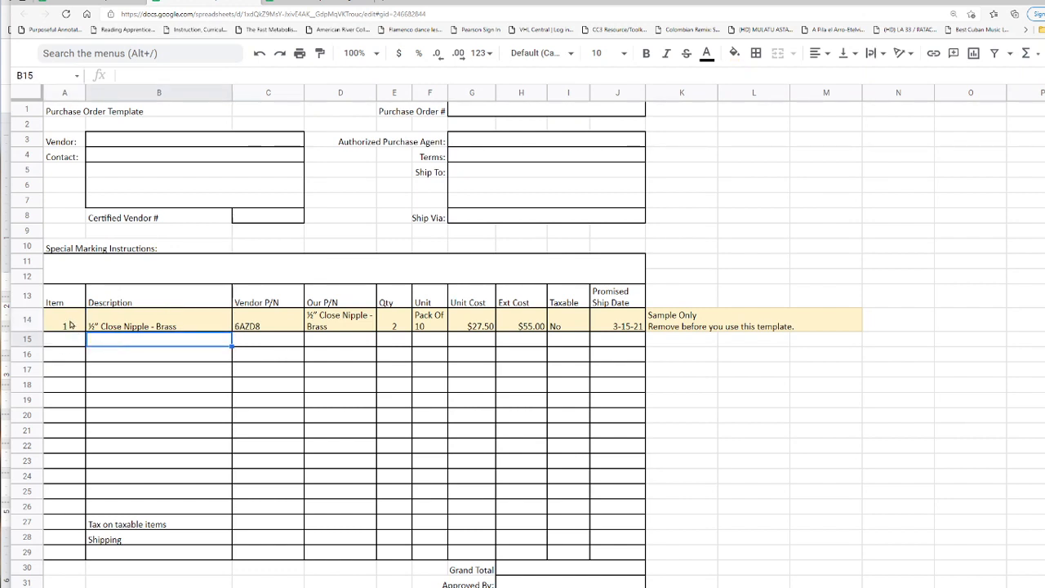
pyautogui.moveTo(75, 326); pyautogui.dragTo(87, 344)
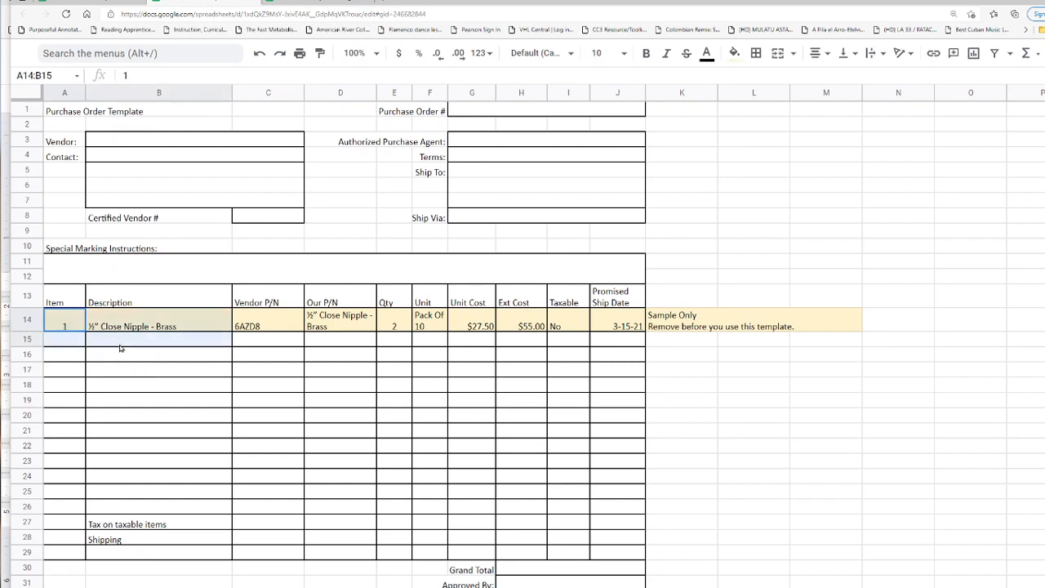
pyautogui.click(71, 357)
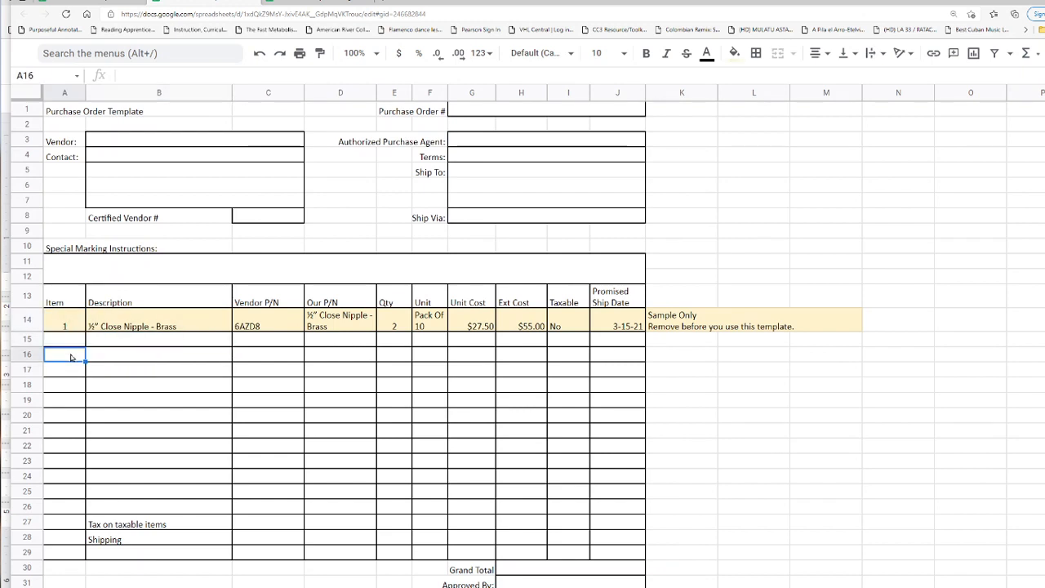
pyautogui.click(70, 371)
pyautogui.click(71, 386)
pyautogui.click(69, 400)
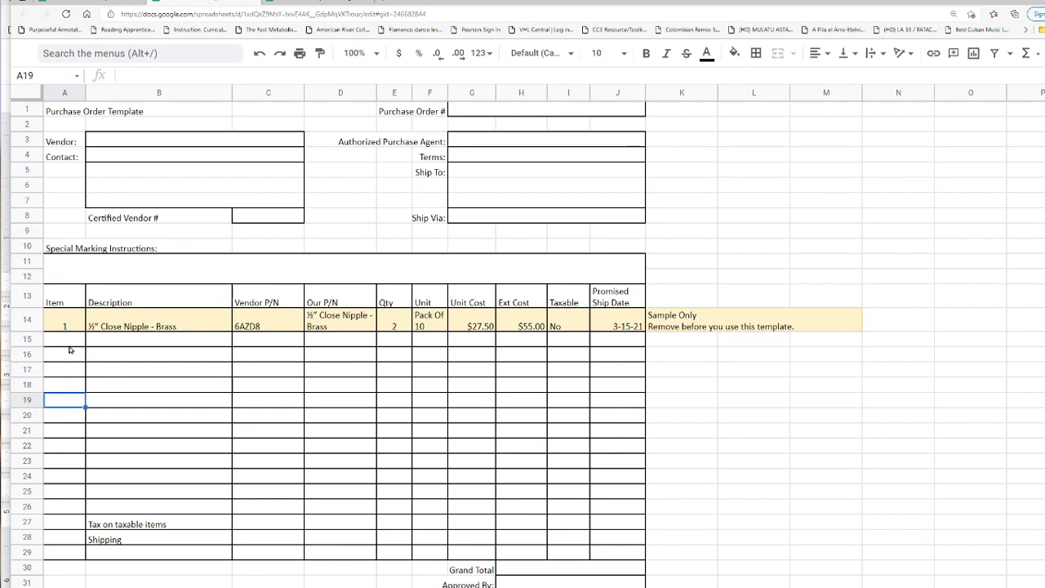
pyautogui.moveTo(69, 318); pyautogui.dragTo(72, 397)
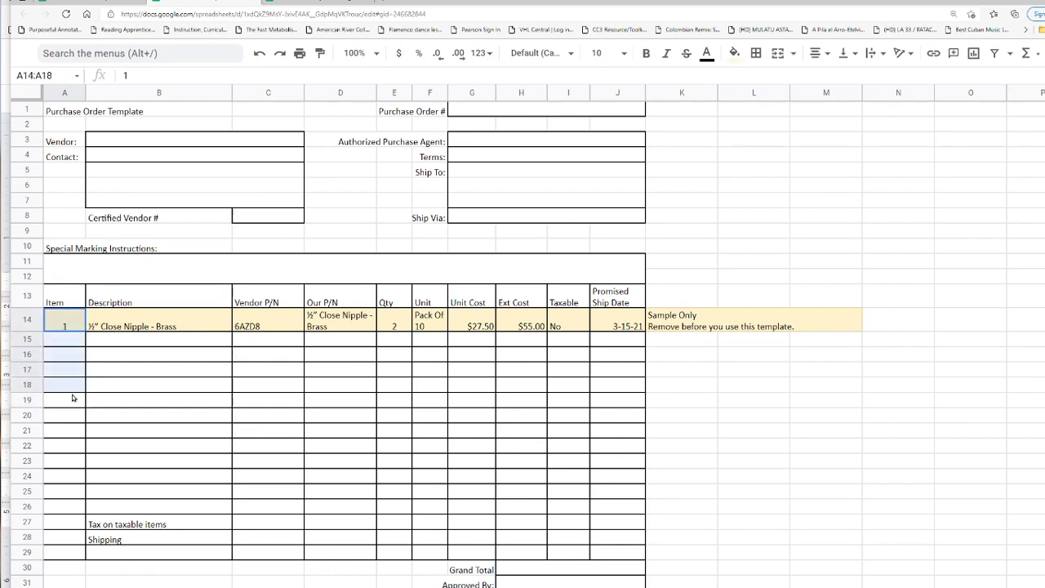
pyautogui.click(119, 142)
pyautogui.click(118, 397)
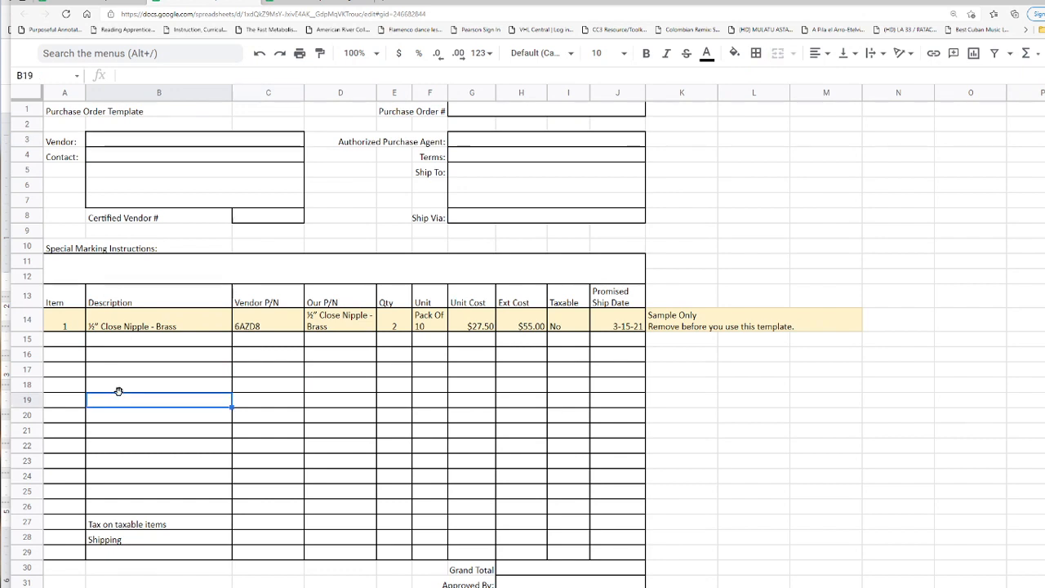
# Replace the sample line item's description in B14 with "Pinion Gear Blank".
pyautogui.click(65, 324)
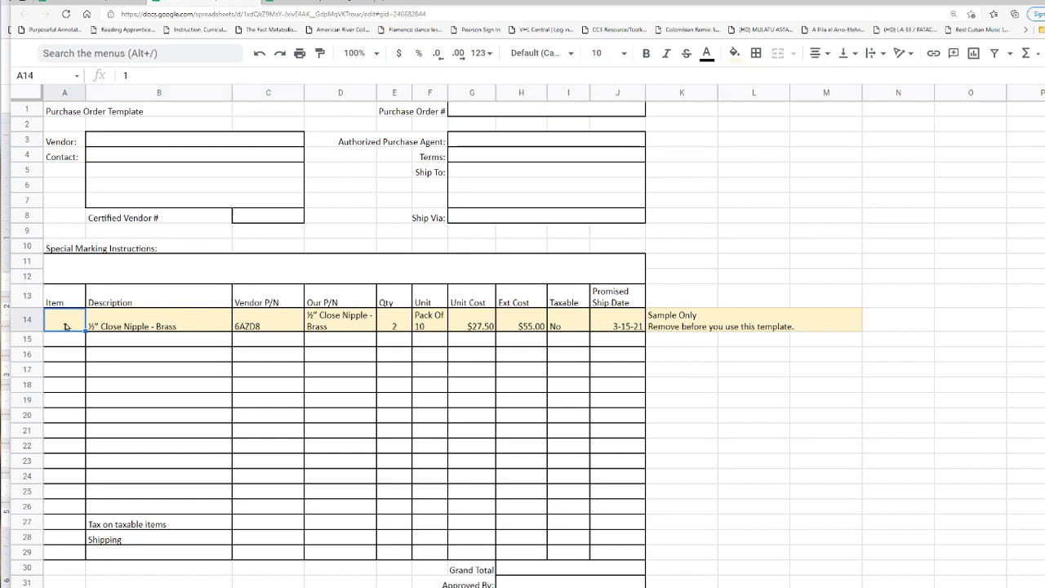
pyautogui.click(136, 329)
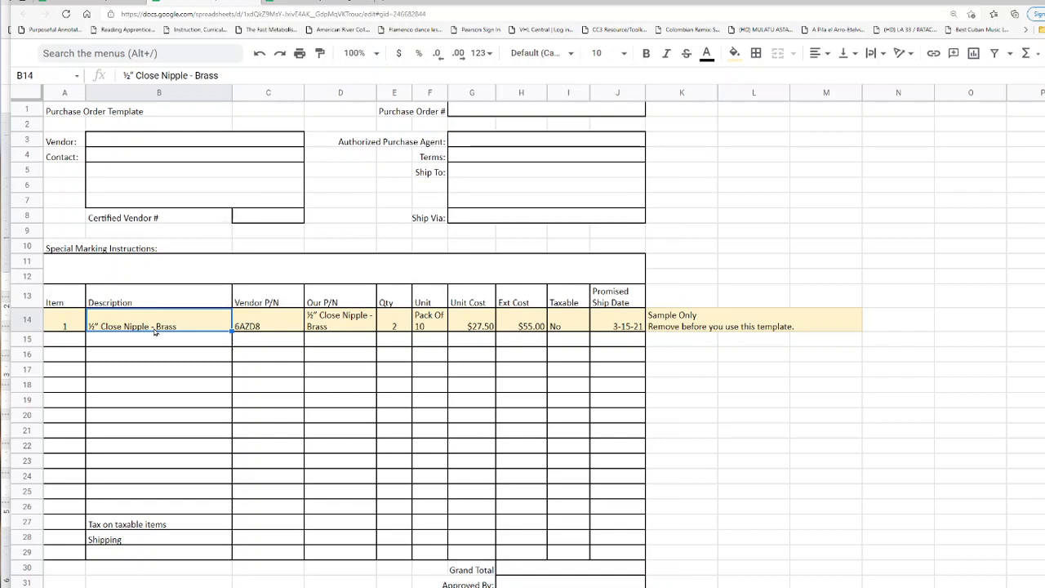
pyautogui.write('Pinion G')
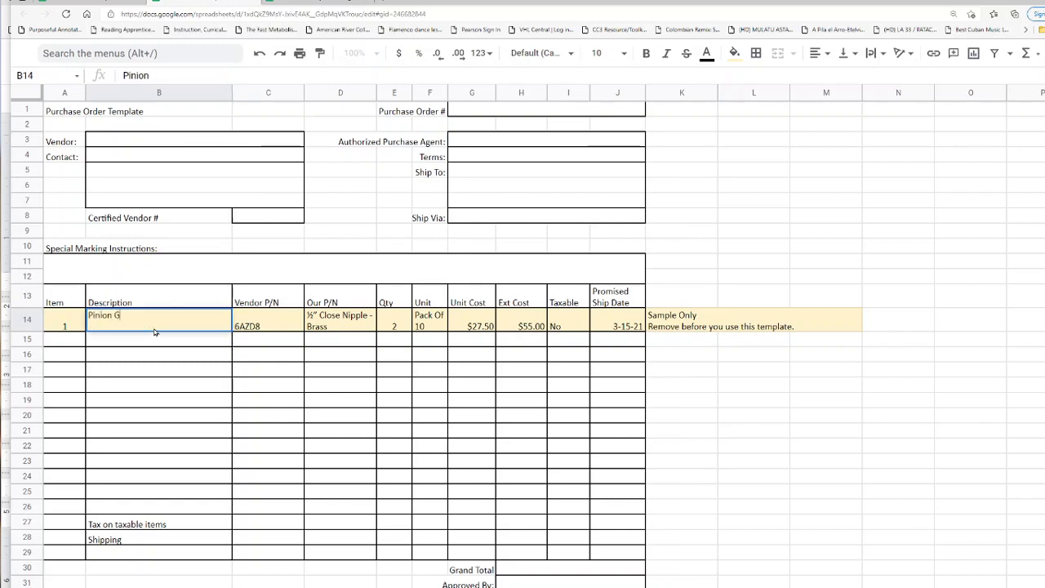
pyautogui.write('ear Blank')
pyautogui.press('Return')
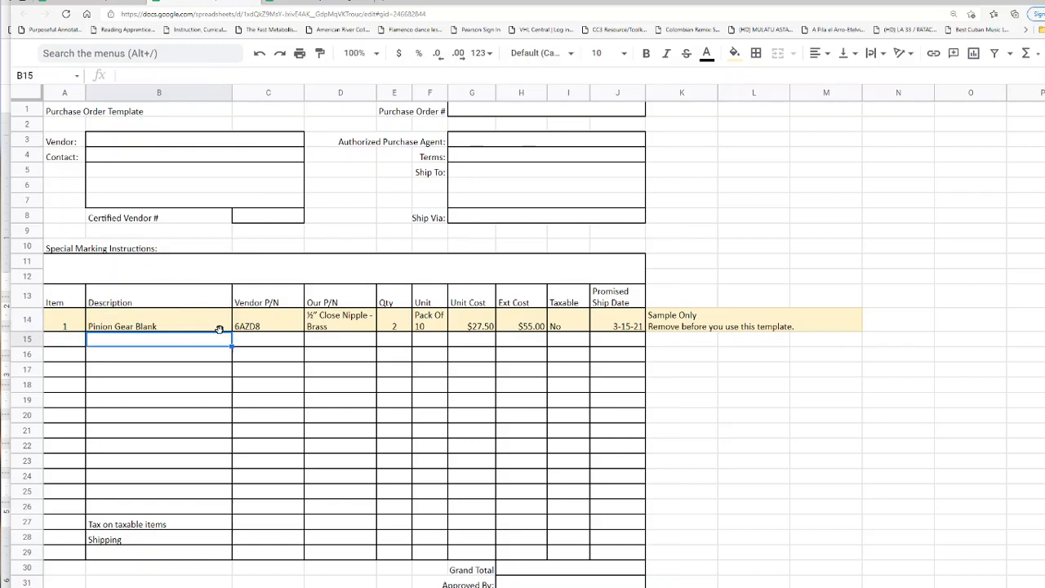
# Examine the Vendor P/N entry of the sample line item in C14.
pyautogui.click(263, 322)
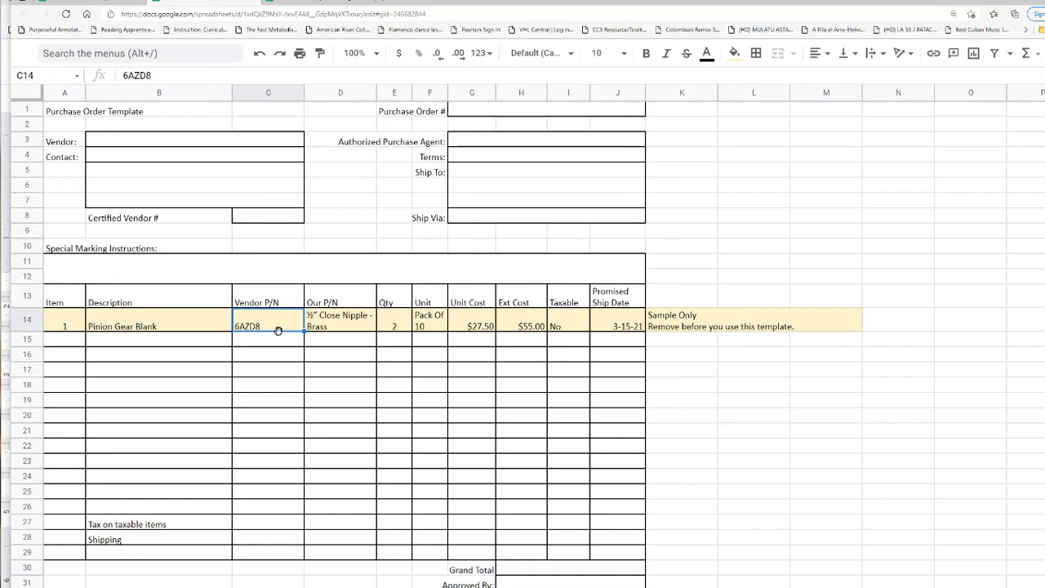
pyautogui.press('ctrl')
pyautogui.press('ctrl')
pyautogui.press('ctrl')
pyautogui.press('ctrl')
pyautogui.press('ctrl')
pyautogui.press('ctrl')
pyautogui.press('ctrl')
pyautogui.press('ctrl')
pyautogui.press('ctrl')
pyautogui.press('ctrl')
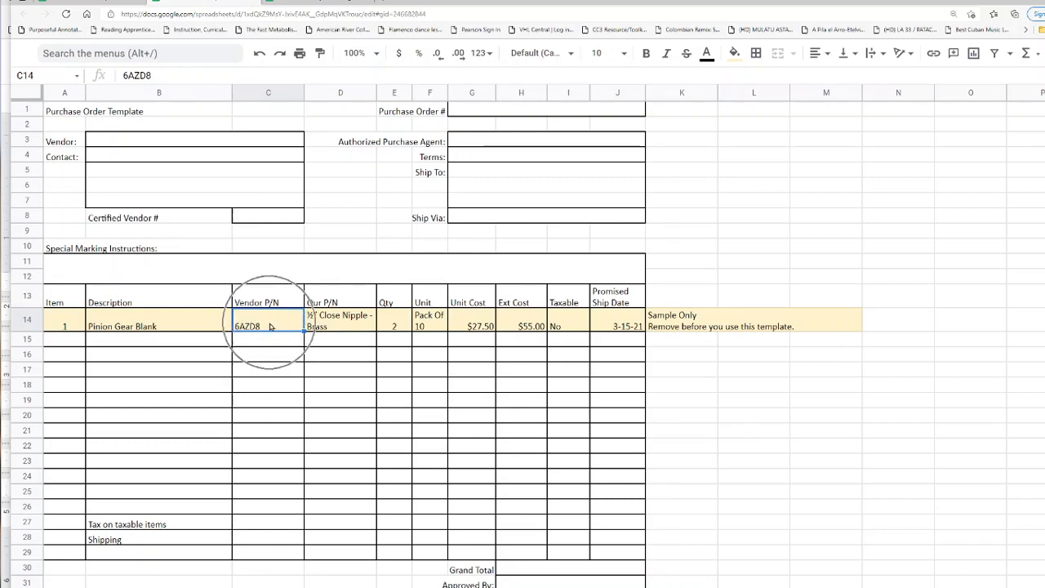
pyautogui.press('ctrl')
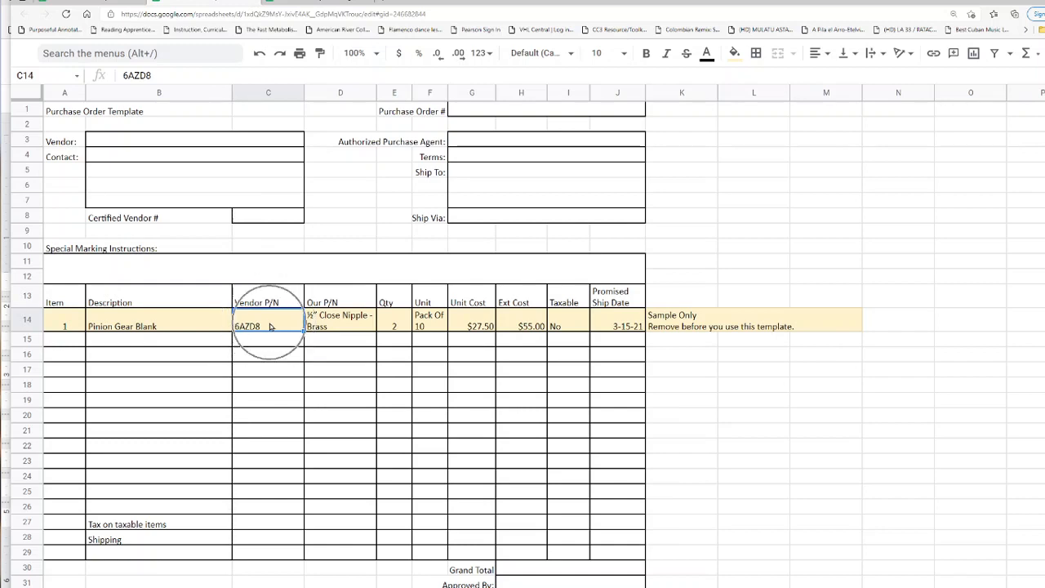
pyautogui.press('ctrl')
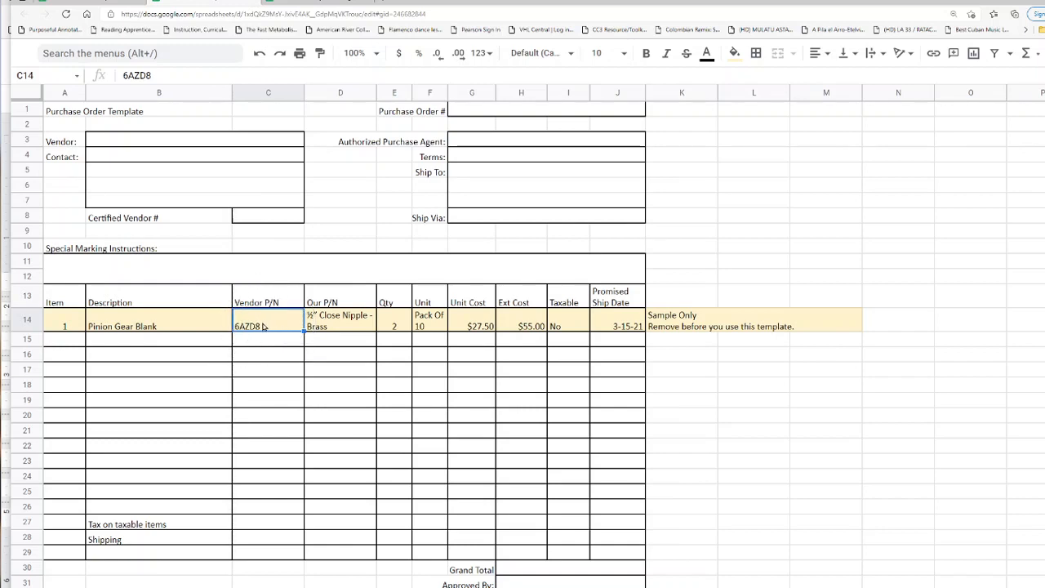
pyautogui.press('ctrl')
pyautogui.press('ctrl')
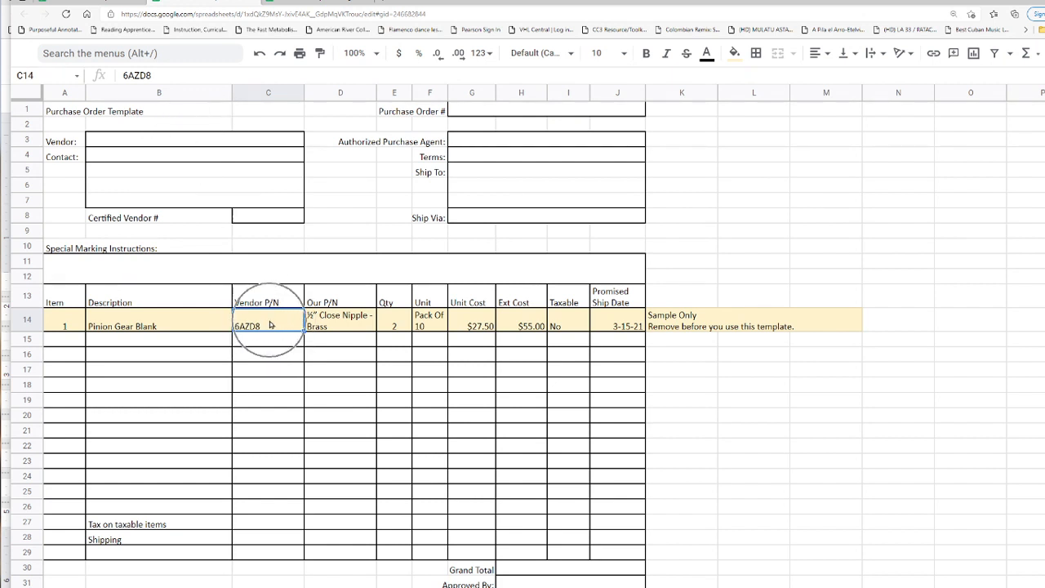
# Set the Our P/N value of the sample line item in D14 to 330.10.
pyautogui.click(343, 321)
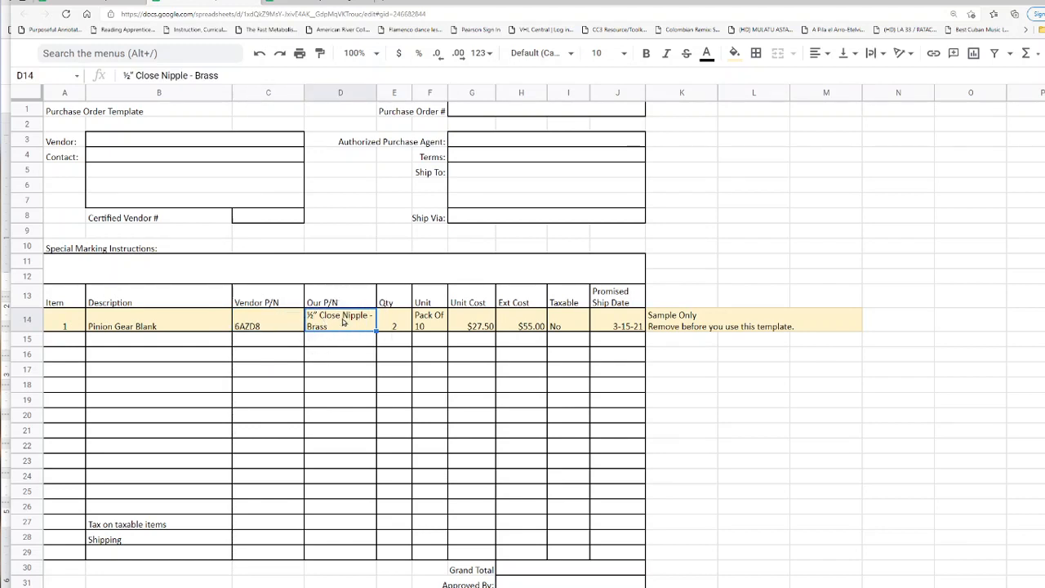
pyautogui.write('330.10')
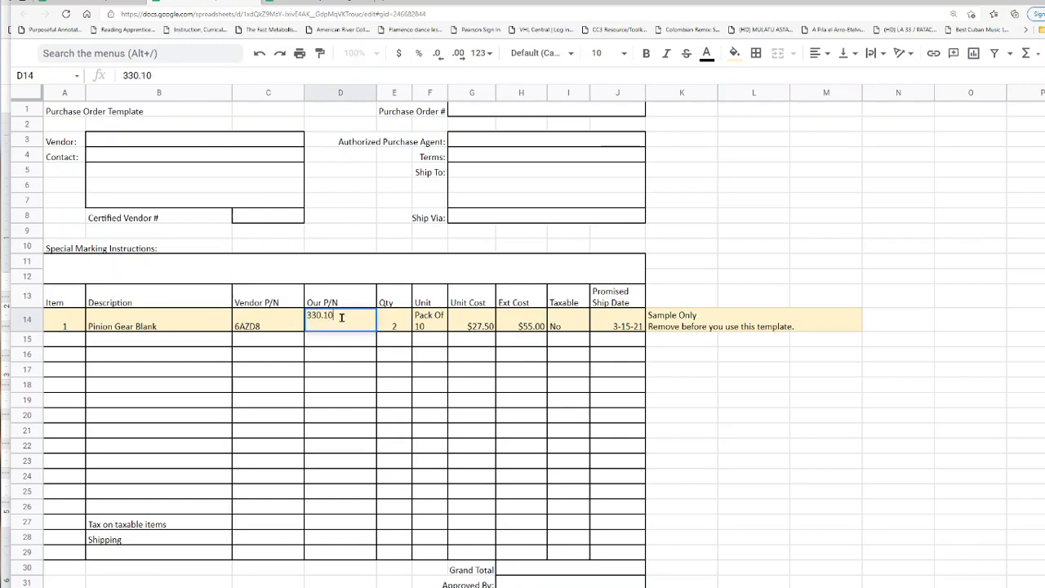
pyautogui.press('Return')
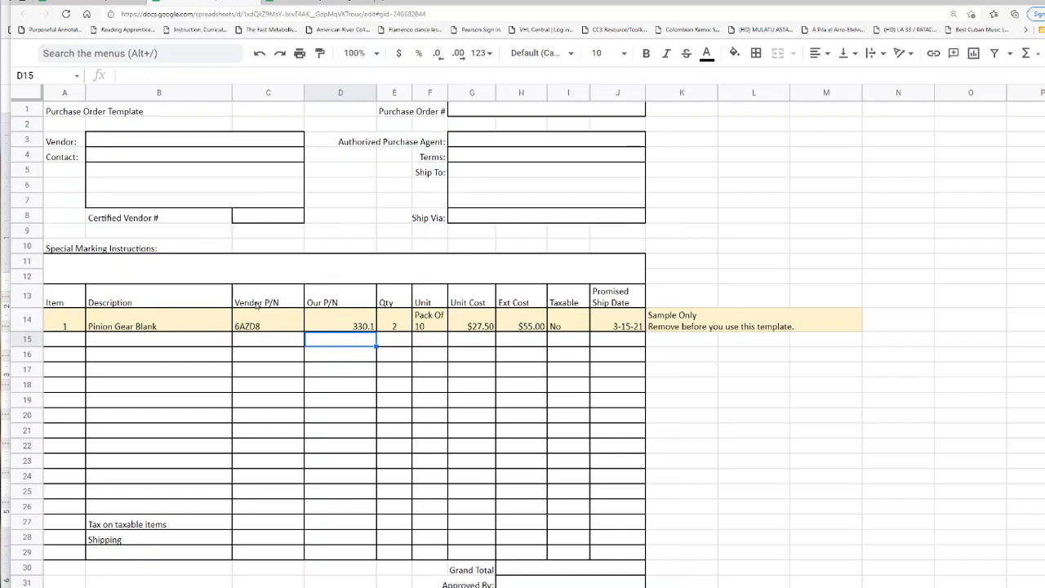
# Enter the note "NOte OUr P/n on each pack of items" in the Special Marking Instructions box A11:J12.
pyautogui.click(78, 272)
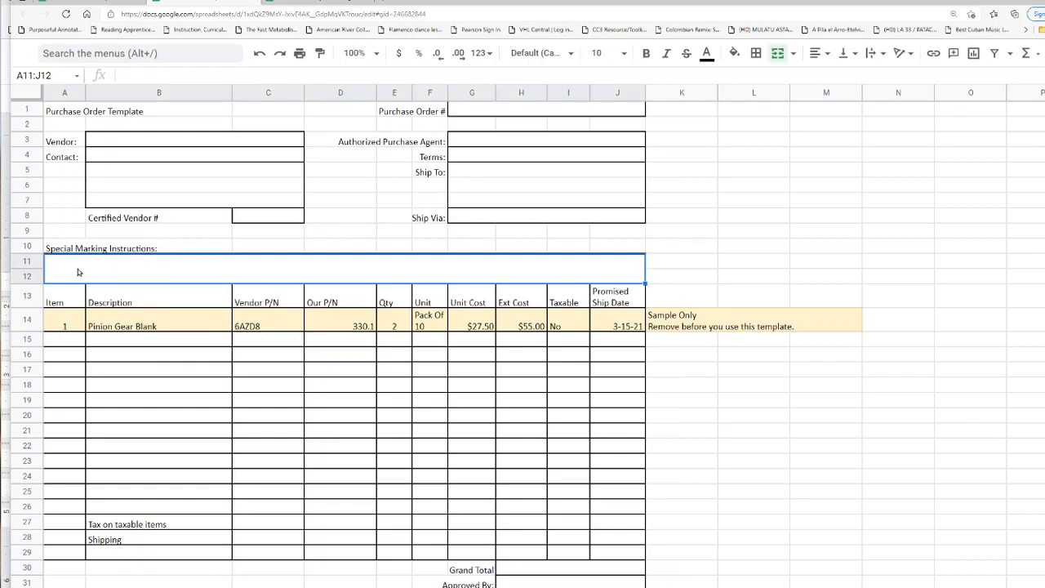
pyautogui.write('NOte ')
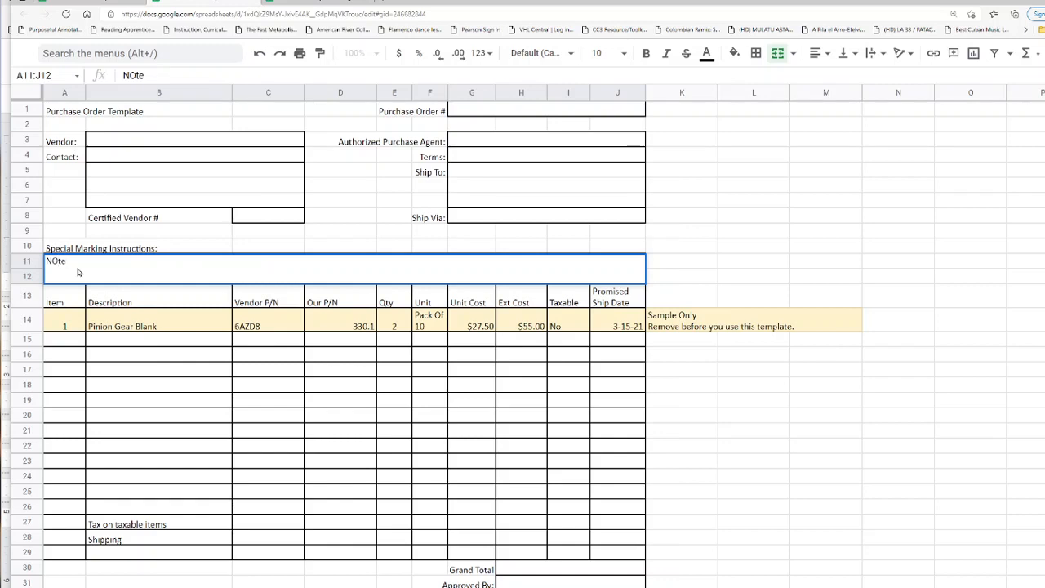
pyautogui.write('OUr P/n on each pack')
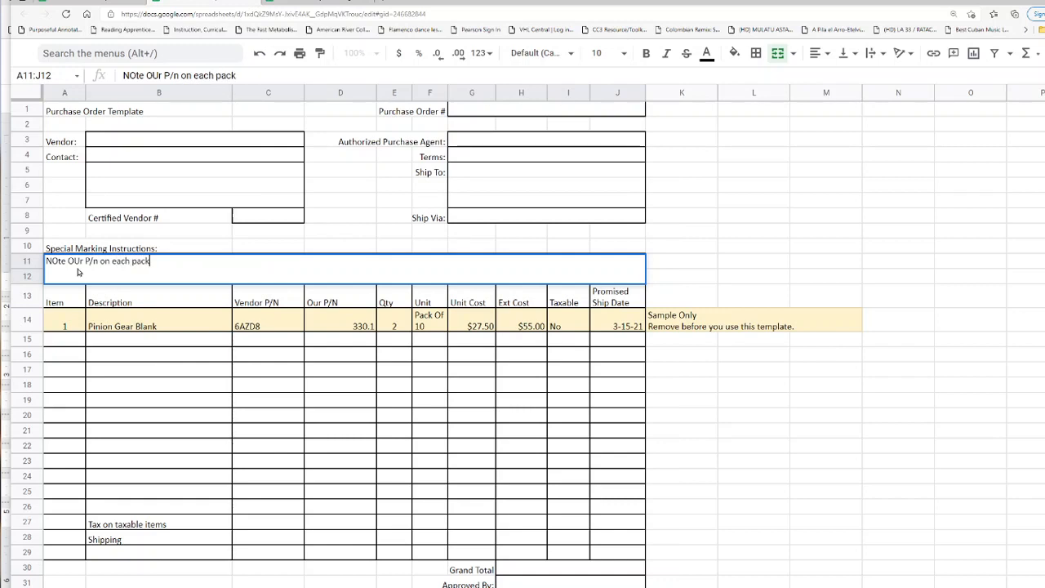
pyautogui.write(' of items')
# Correct the capitalization of the marking instruction so it reads "Note our P/N on each pack of items".
pyautogui.click(82, 261)
pyautogui.press('BackSpace')
pyautogui.press('BackSpace')
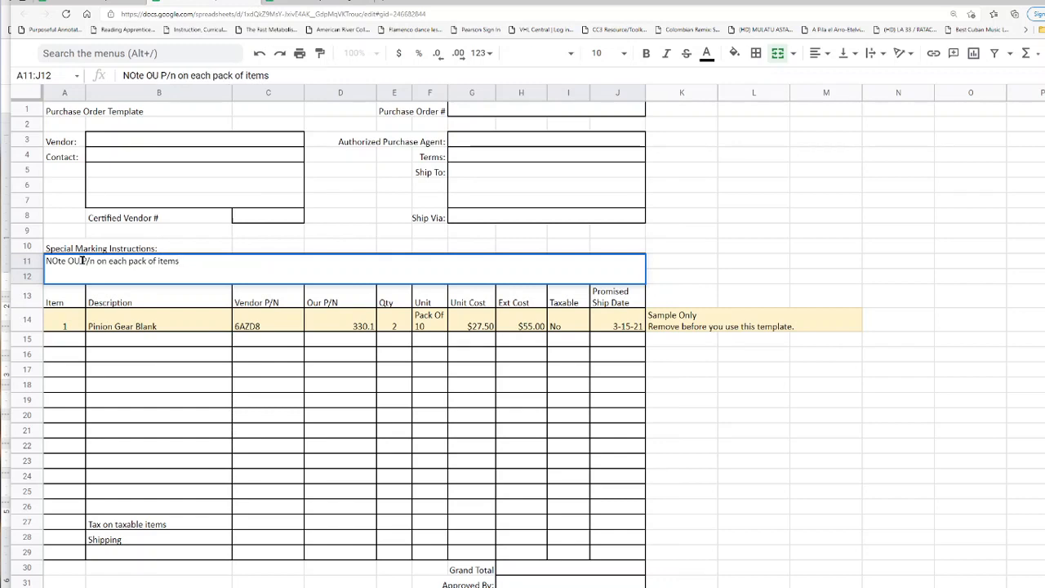
pyautogui.press('BackSpace')
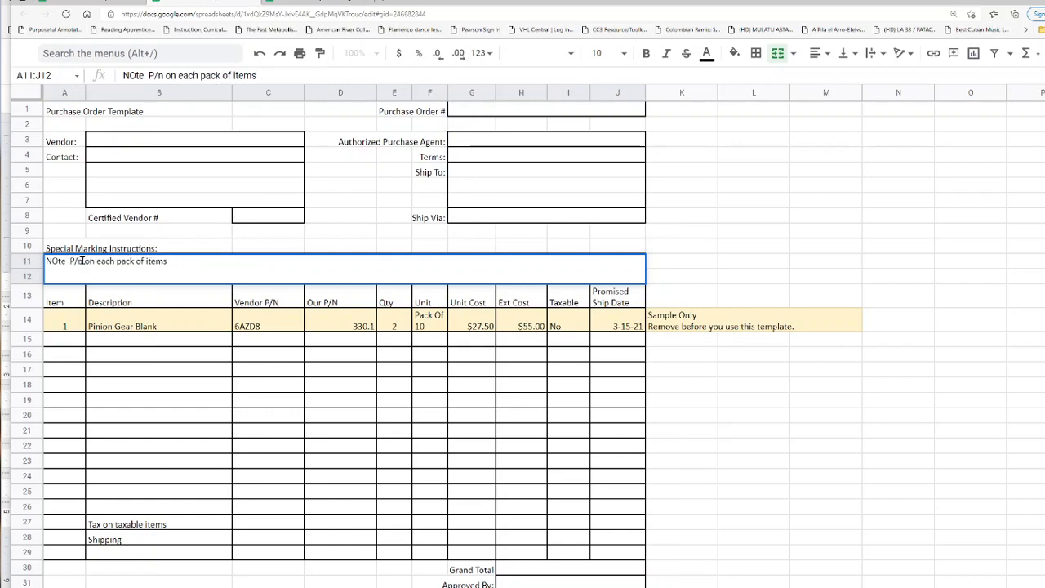
pyautogui.write('our')
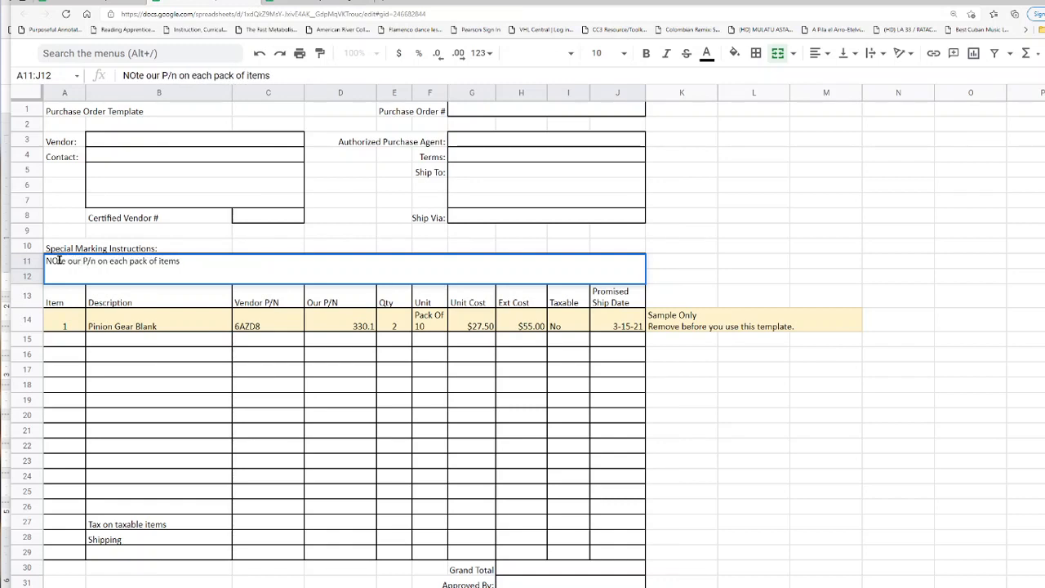
pyautogui.click(59, 259)
pyautogui.press('BackSpace')
pyautogui.write('o')
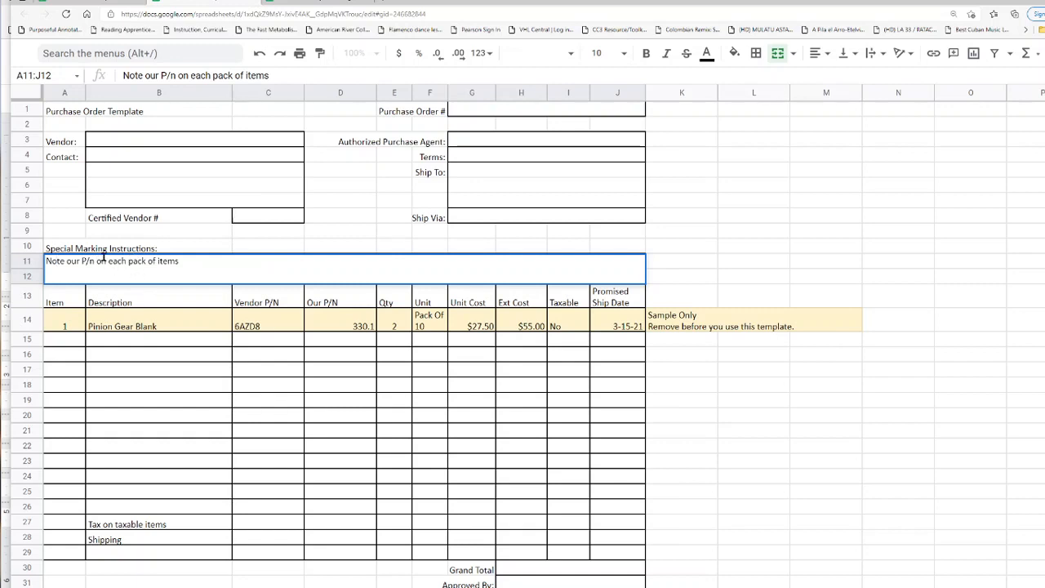
pyautogui.click(98, 260)
pyautogui.press('BackSpace')
pyautogui.press('BackSpace')
pyautogui.write('N')
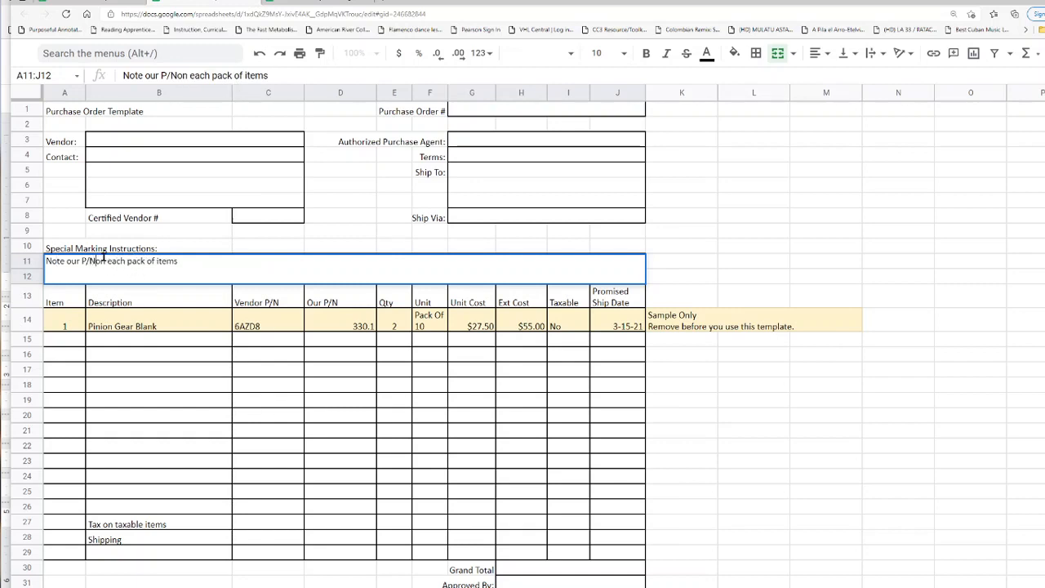
pyautogui.click(725, 289)
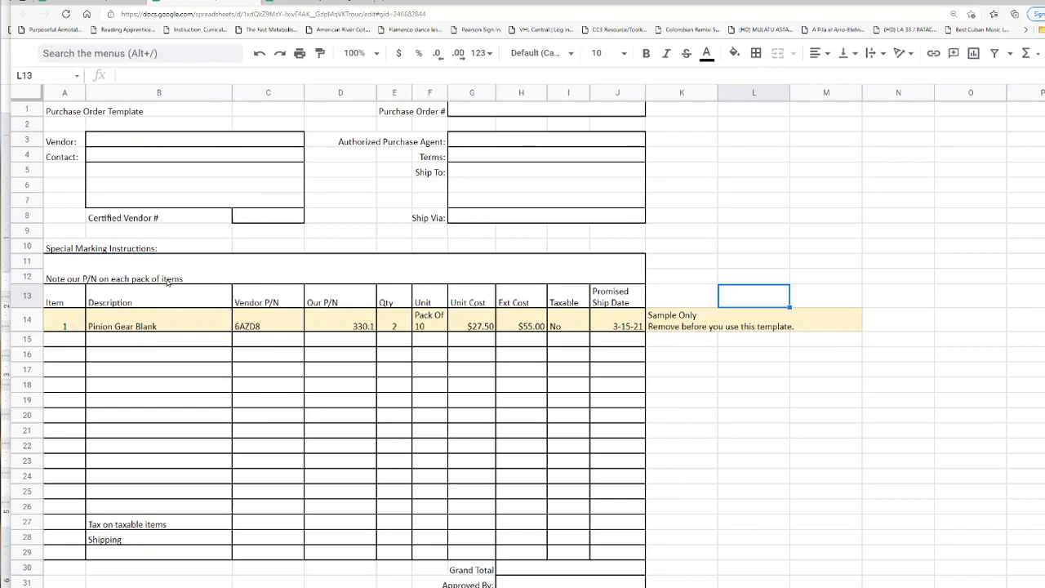
# Review the sample line's item number, description, Vendor P/N and Our P/N in A14:D14.
pyautogui.click(258, 329)
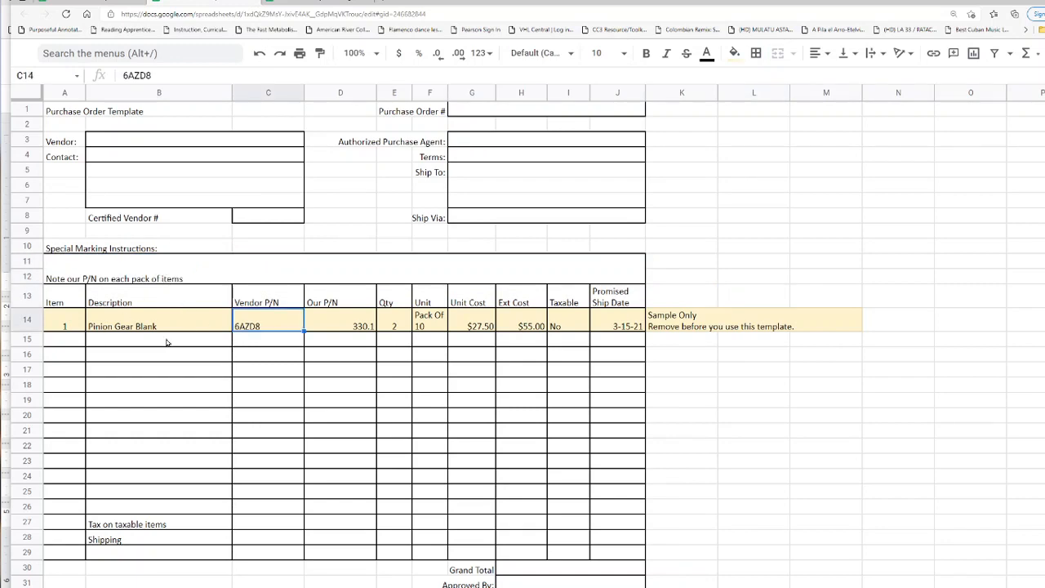
pyautogui.click(61, 324)
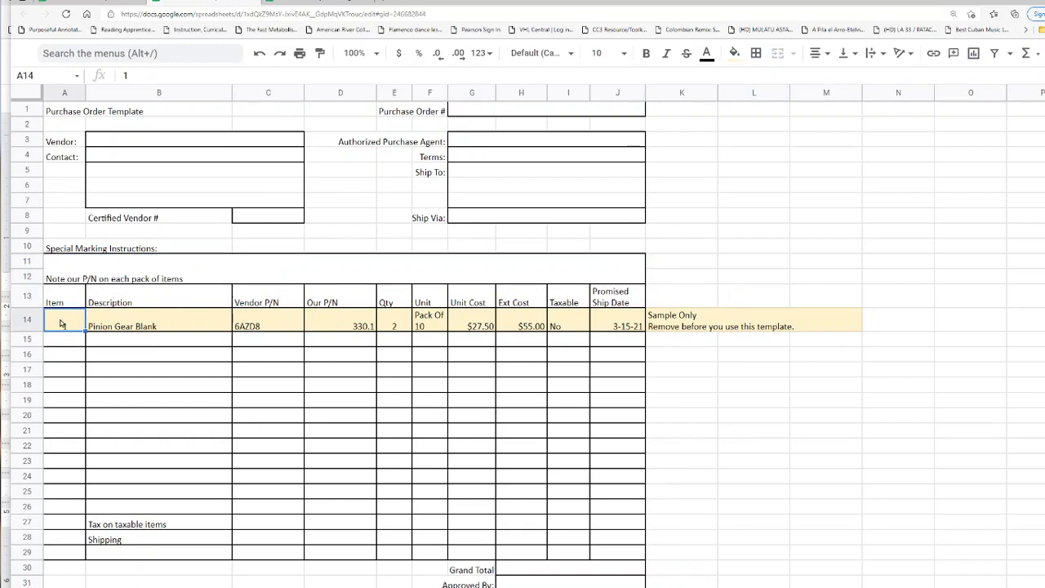
pyautogui.click(141, 325)
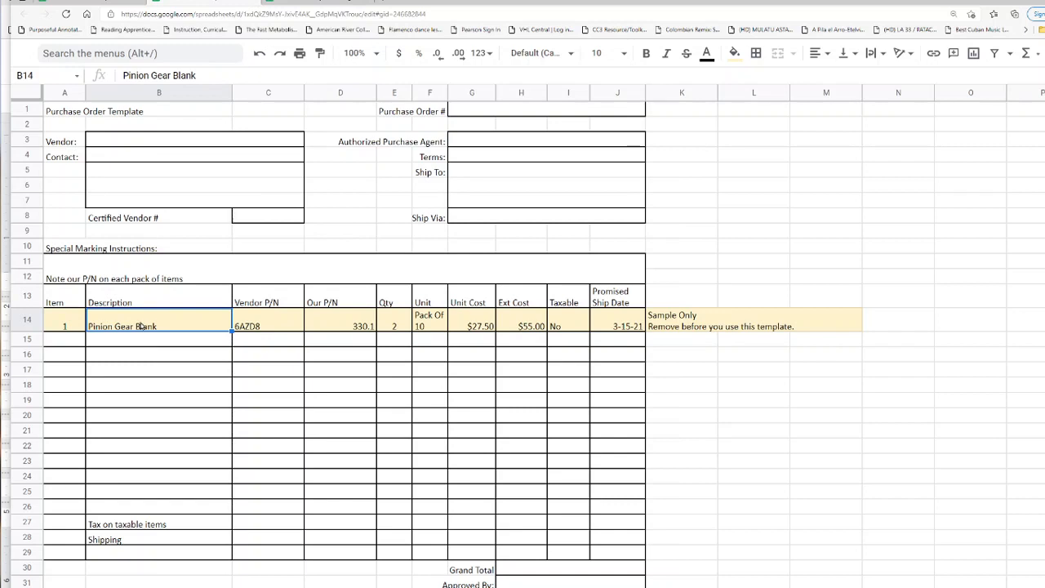
pyautogui.click(272, 326)
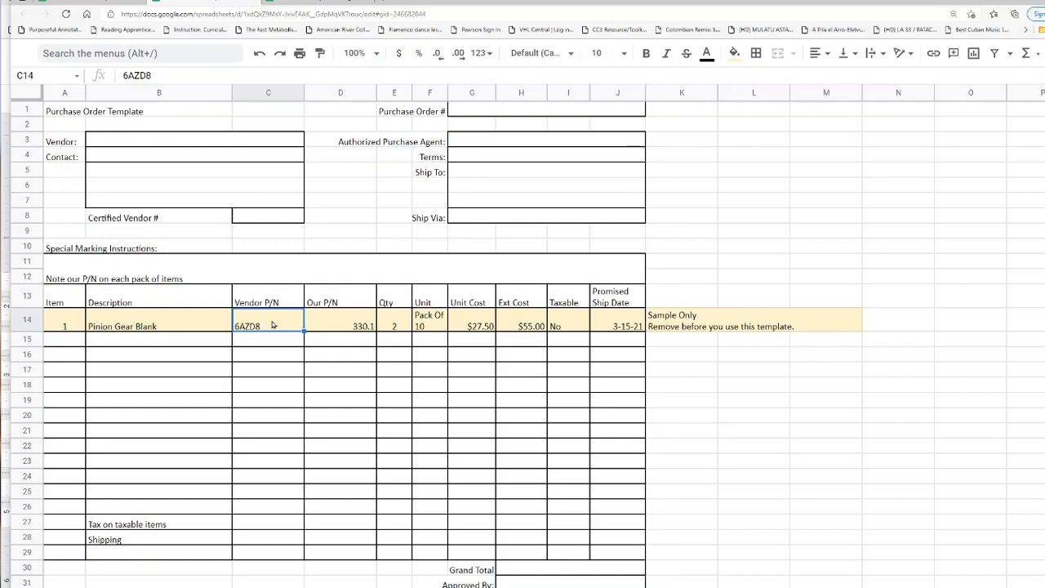
pyautogui.click(340, 325)
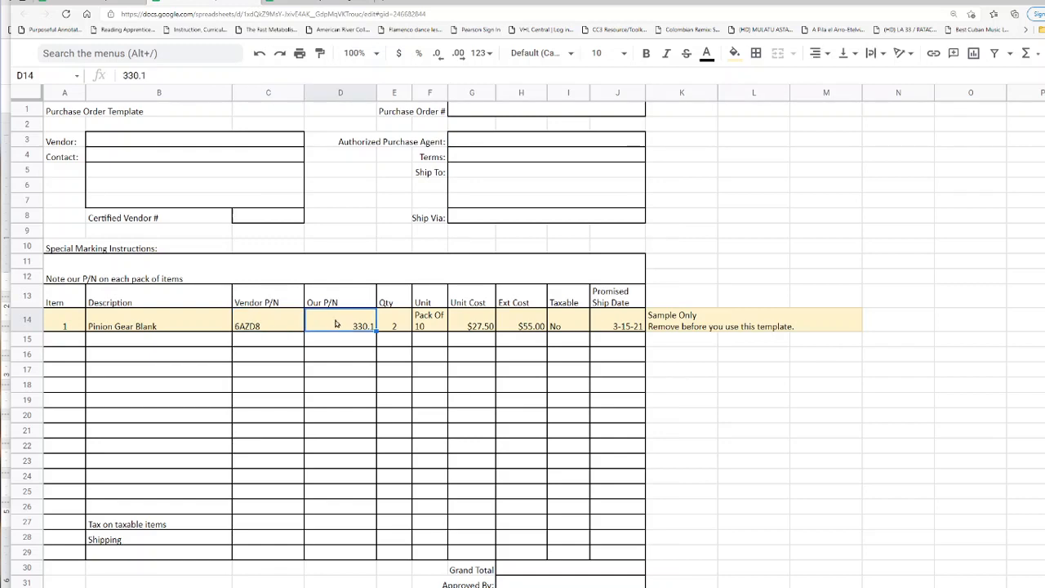
# Set the quantity of the Pinion Gear Blank line in E14 to 1.
pyautogui.click(395, 327)
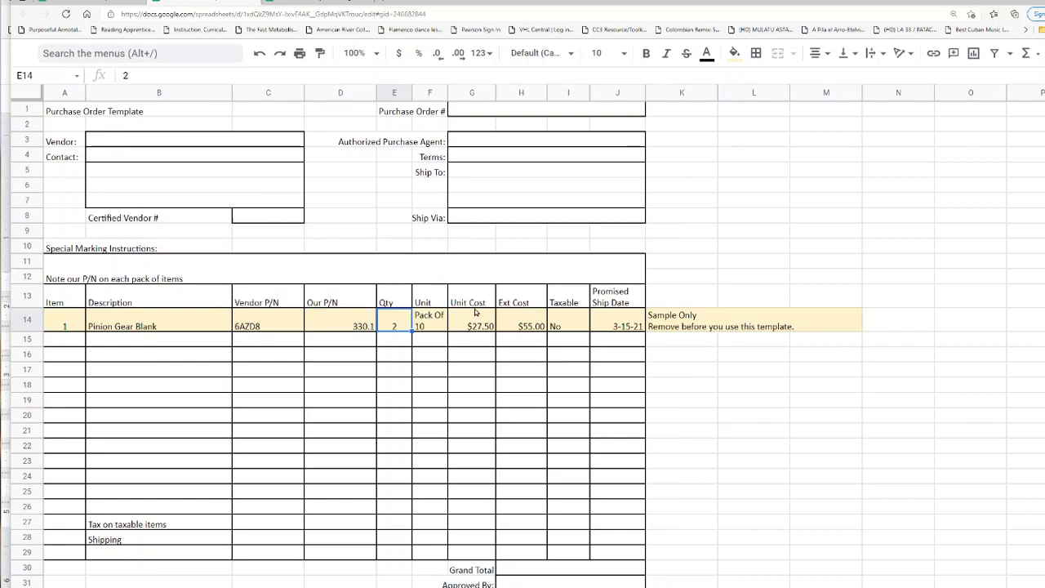
pyautogui.write('1')
pyautogui.click(435, 324)
# Replace the pack unit of the Pinion Gear Blank line in F14 with "each".
pyautogui.doubleClick(434, 325)
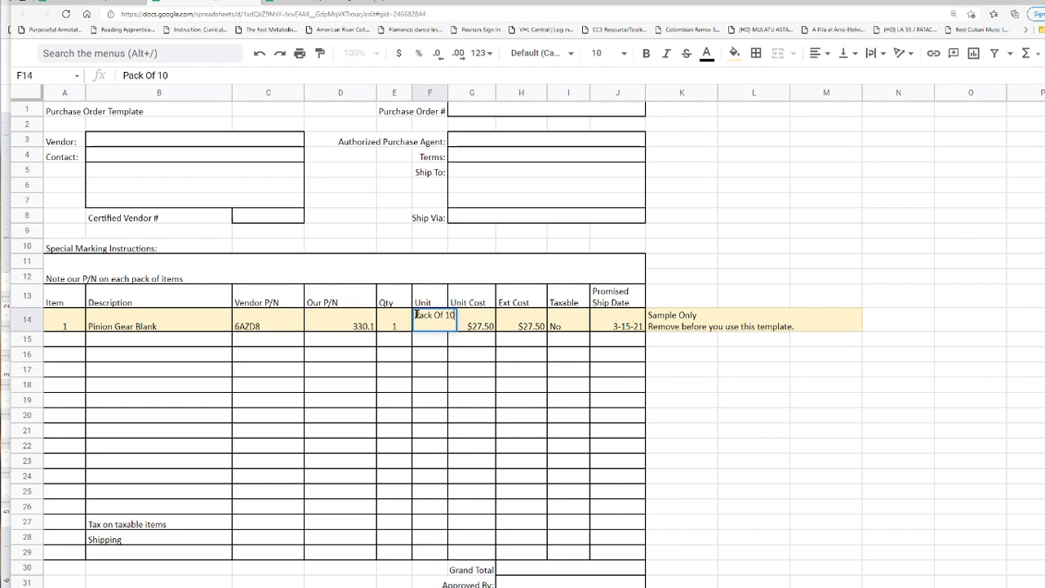
pyautogui.moveTo(415, 315); pyautogui.dragTo(461, 323)
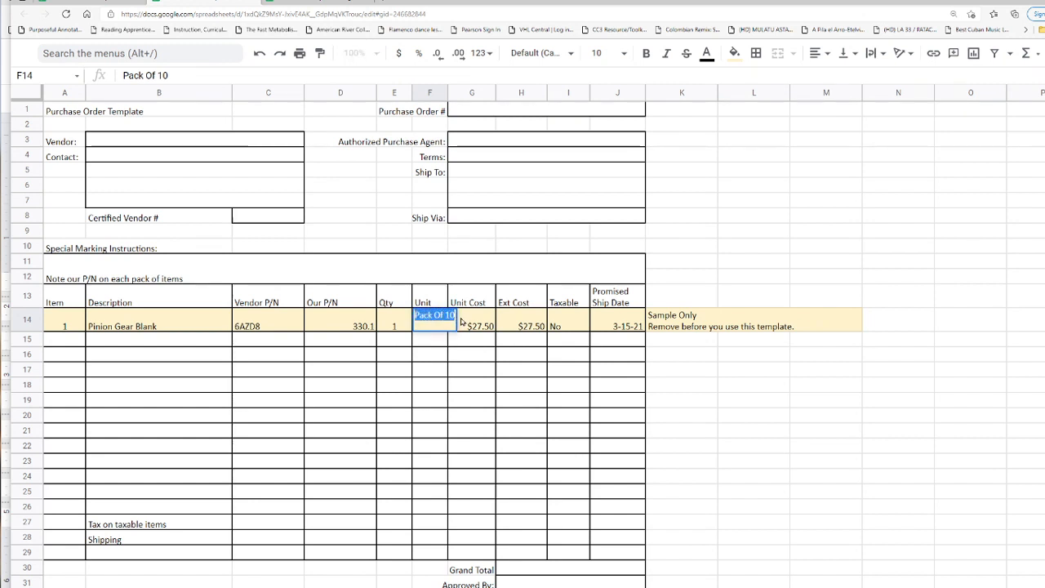
pyautogui.write('ind')
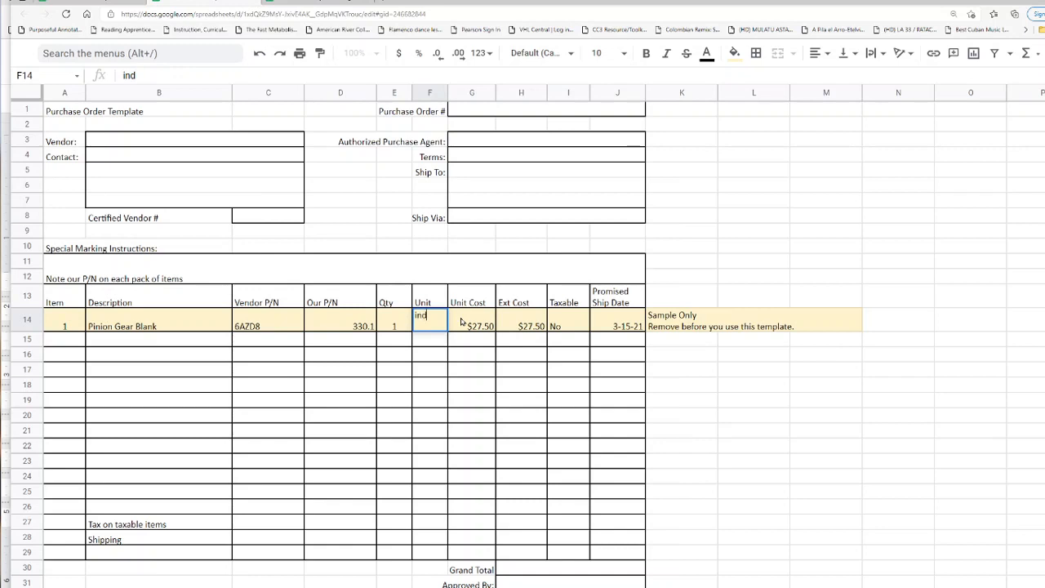
pyautogui.press('BackSpace')
pyautogui.press('BackSpace')
pyautogui.press('BackSpace')
pyautogui.write('earch')
pyautogui.press('BackSpace')
pyautogui.press('BackSpace')
pyautogui.press('BackSpace')
pyautogui.write('ch')
pyautogui.press('Return')
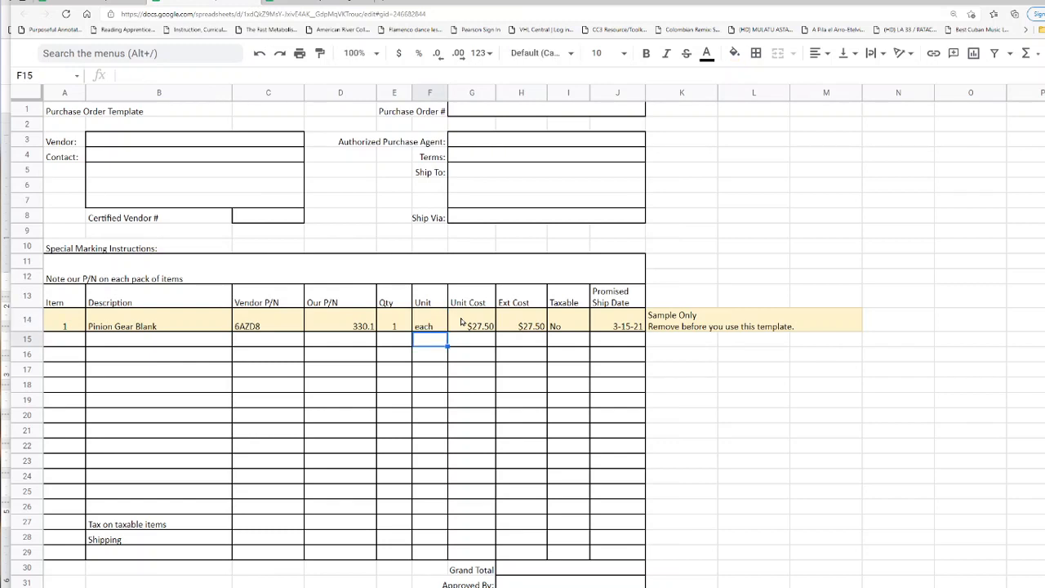
# Set the unit of the Pinion Gear Blank line in F14 to "part" and select its Unit Cost cell G14.
pyautogui.click(433, 329)
pyautogui.write('part')
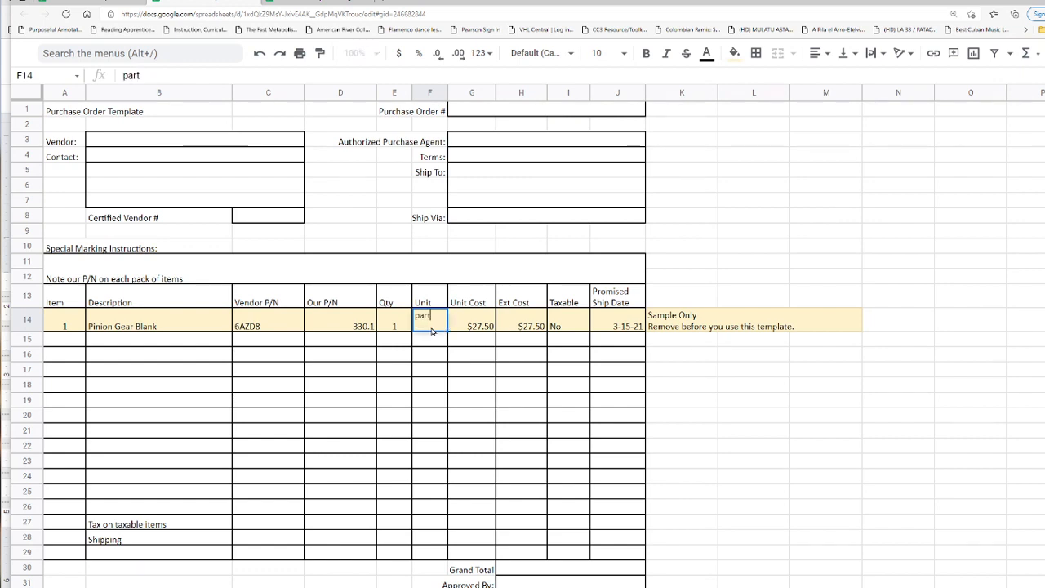
pyautogui.press('Return')
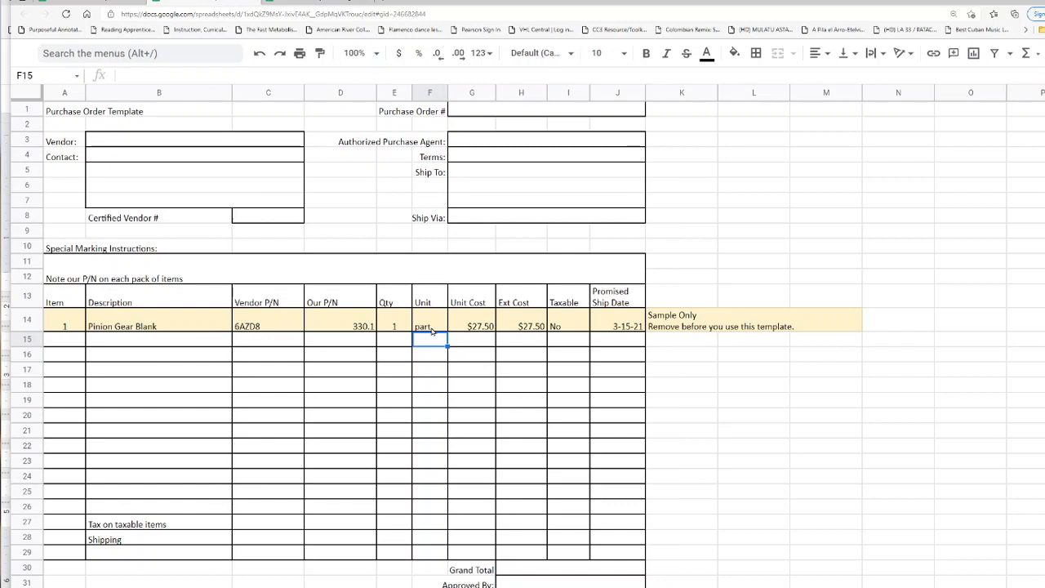
pyautogui.click(430, 326)
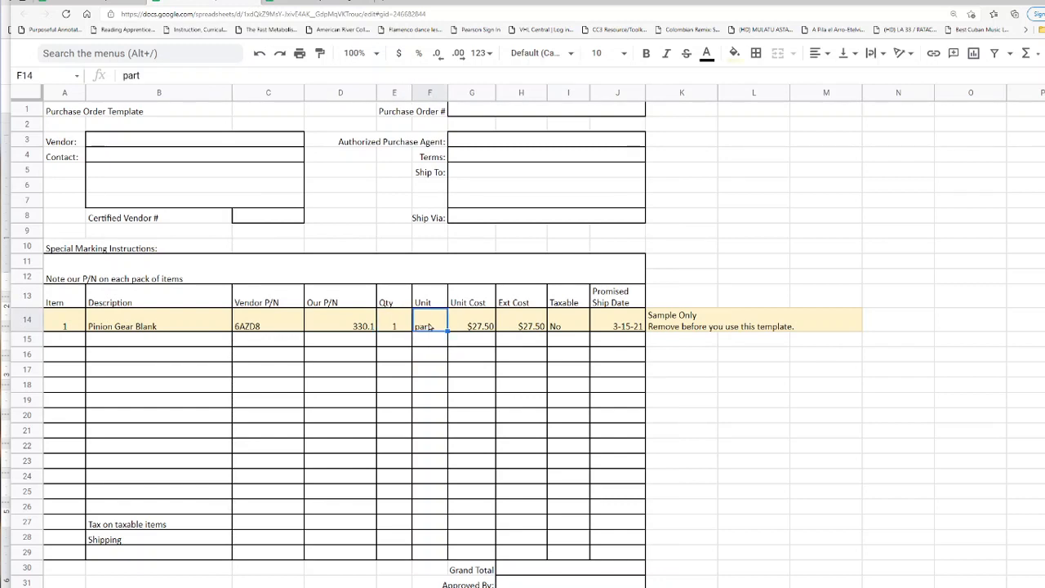
pyautogui.click(472, 327)
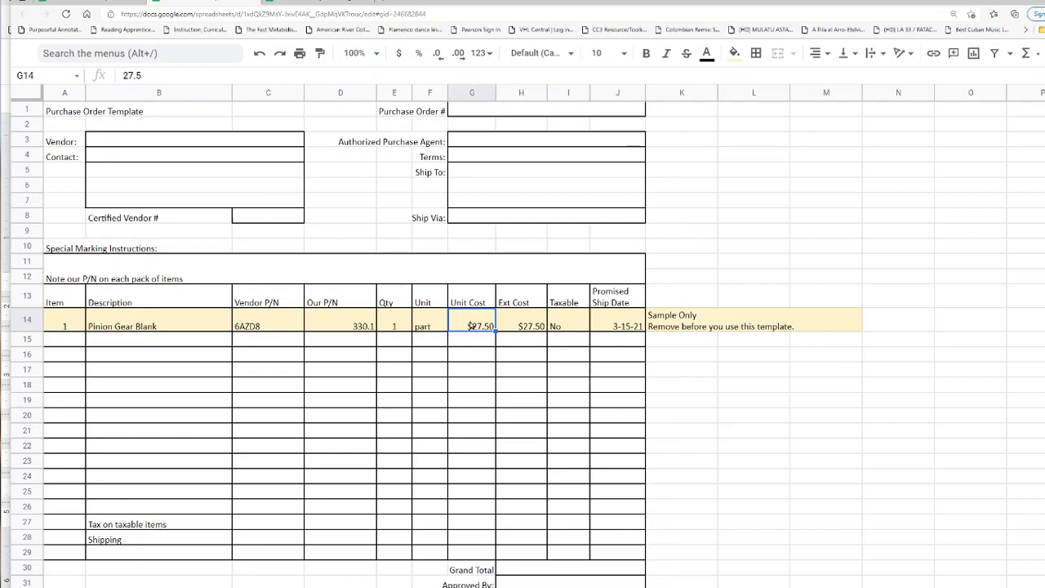
# Check the Ext Cost formula in H14 and its Unit Cost input, and set the Pinion Gear Blank quantity in E14 to 2.
pyautogui.click(527, 326)
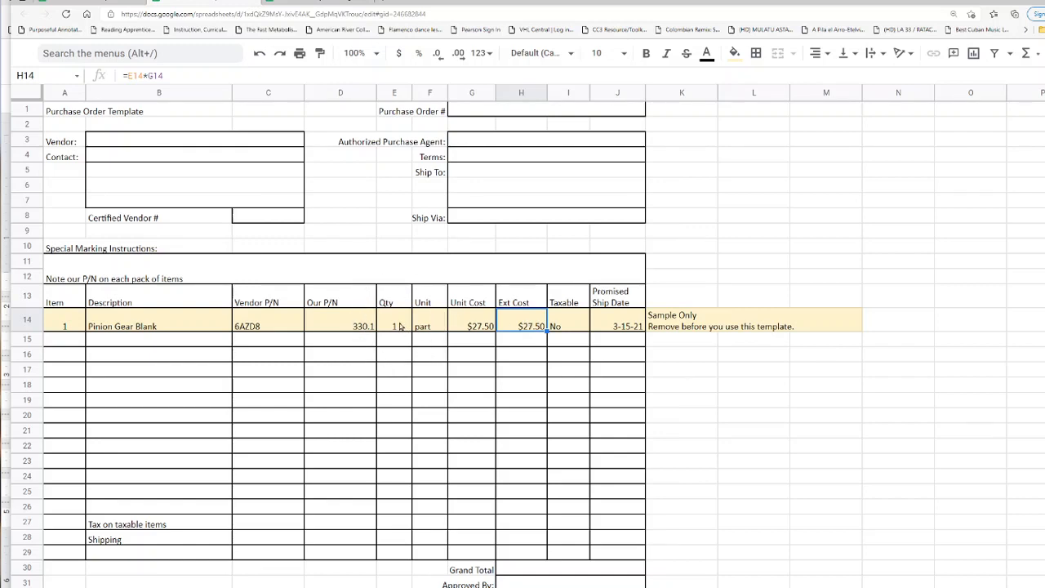
pyautogui.click(464, 324)
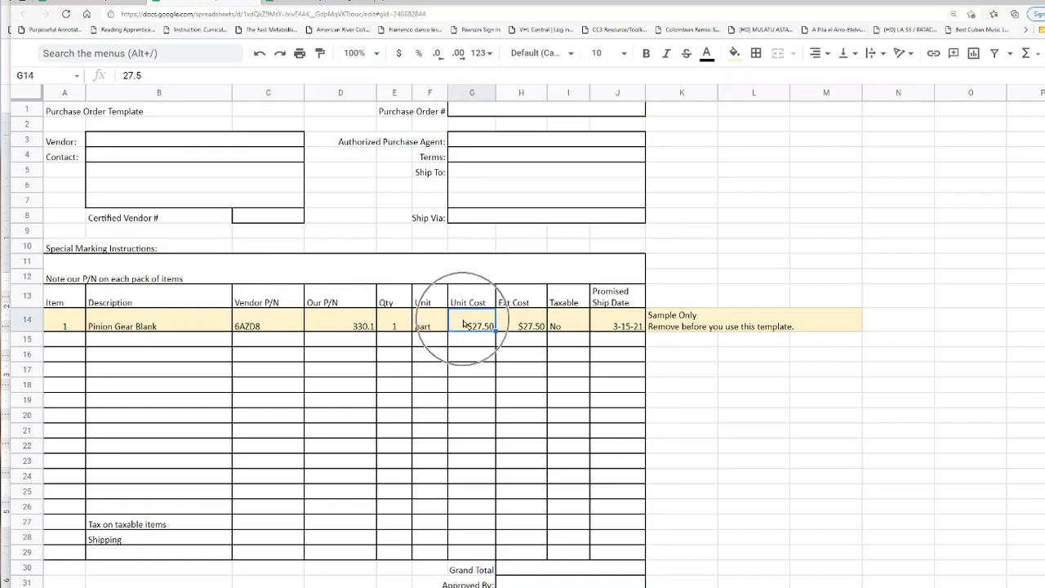
pyautogui.click(391, 326)
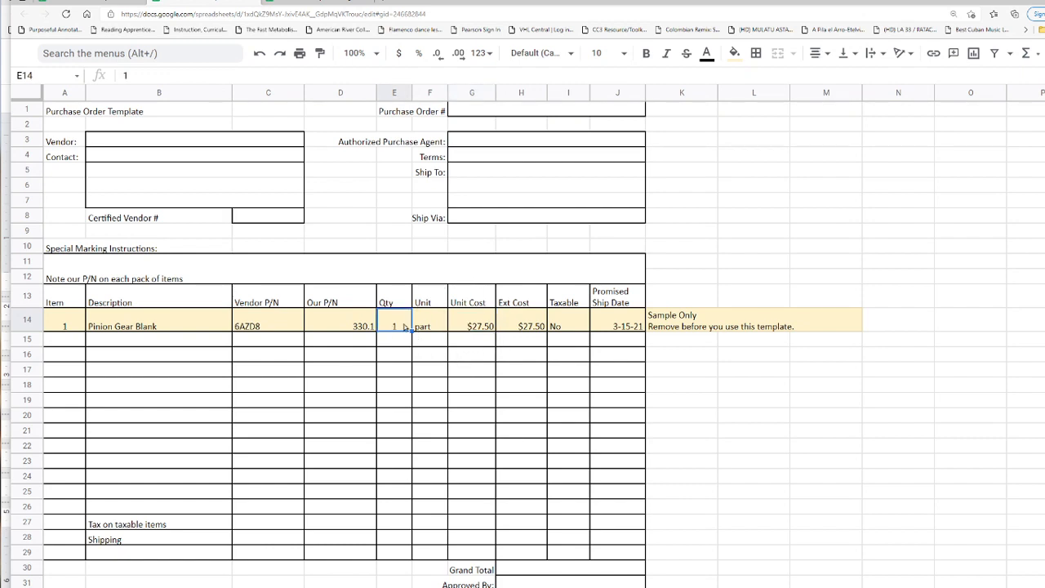
pyautogui.write('2')
pyautogui.press('Return')
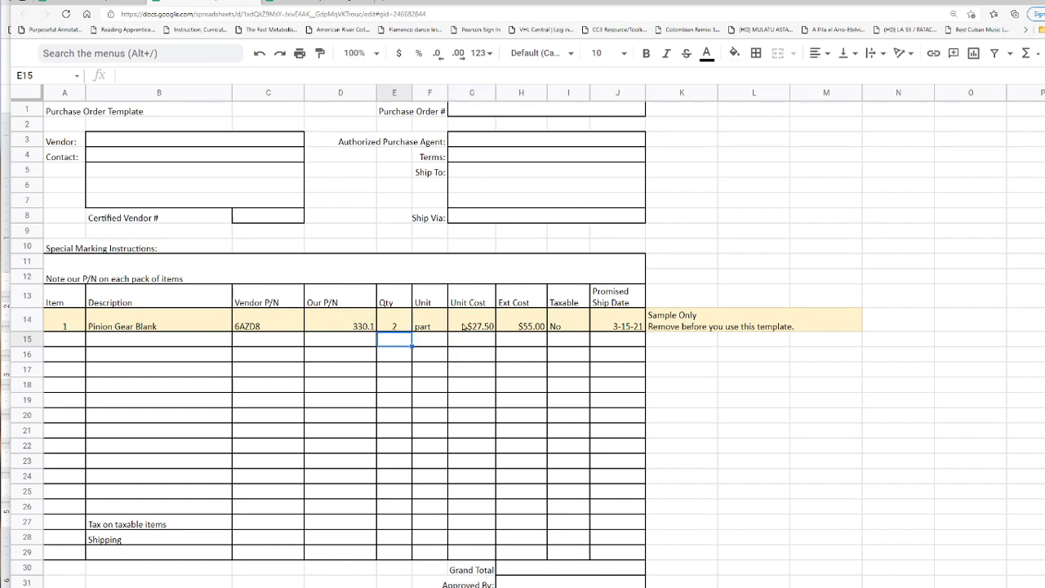
# Set the quantity of the Pinion Gear Blank line in E14 to 10.
pyautogui.click(404, 326)
pyautogui.write('10')
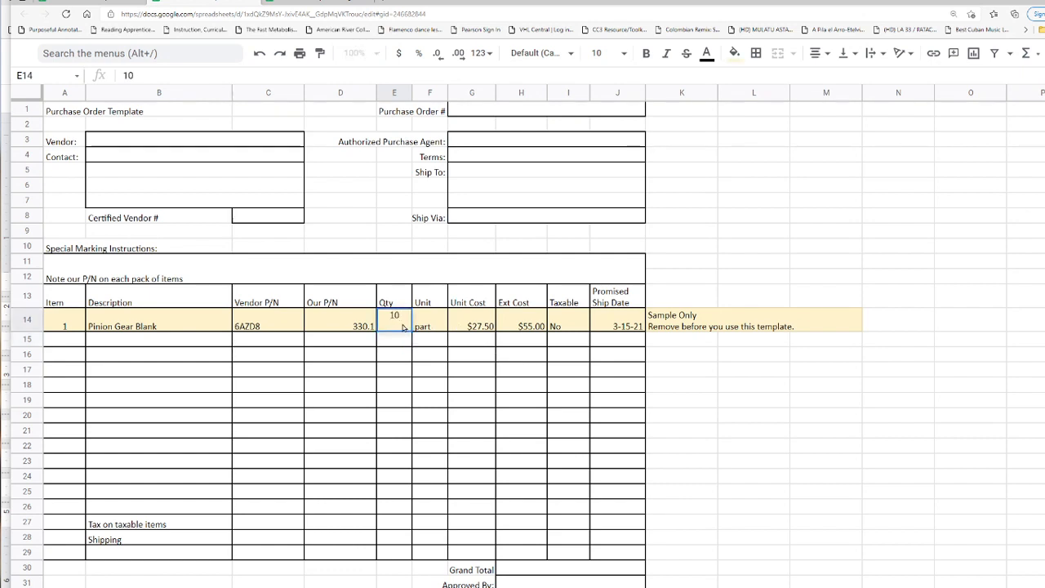
pyautogui.press('Return')
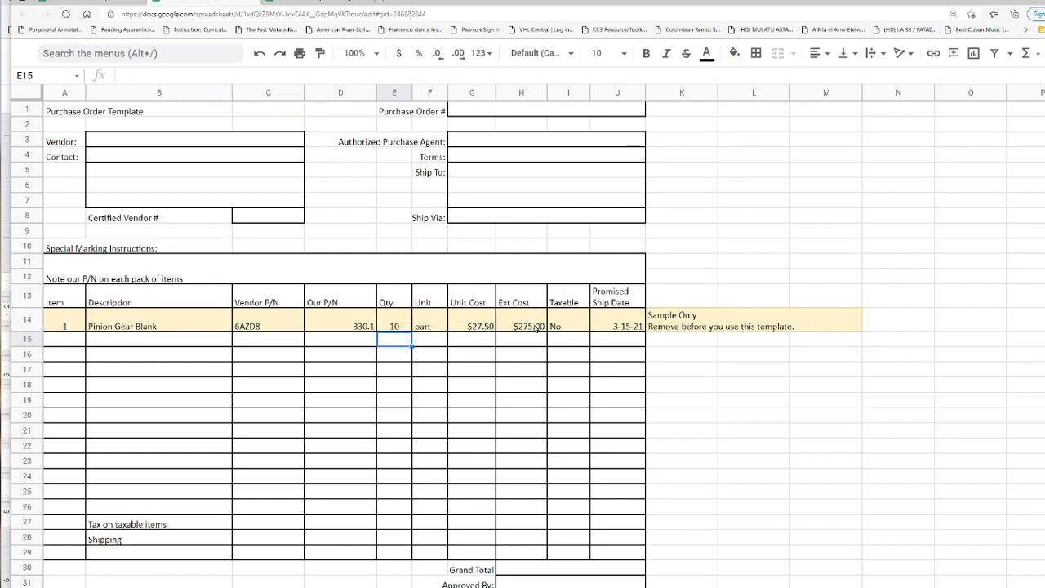
# Return the quantity of the Pinion Gear Blank line in E14 to 1.
pyautogui.click(399, 328)
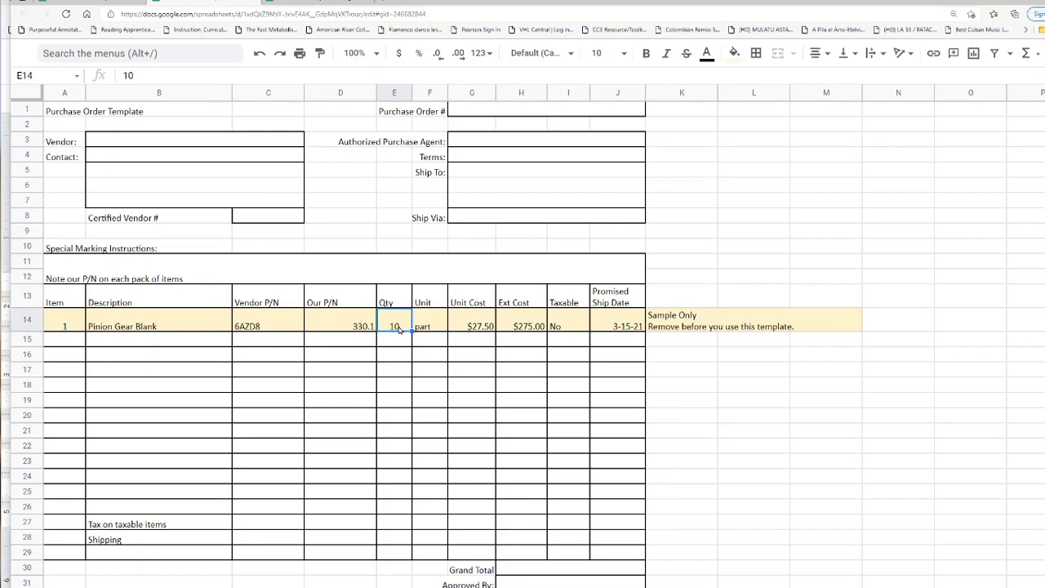
pyautogui.write('1')
pyautogui.press('Return')
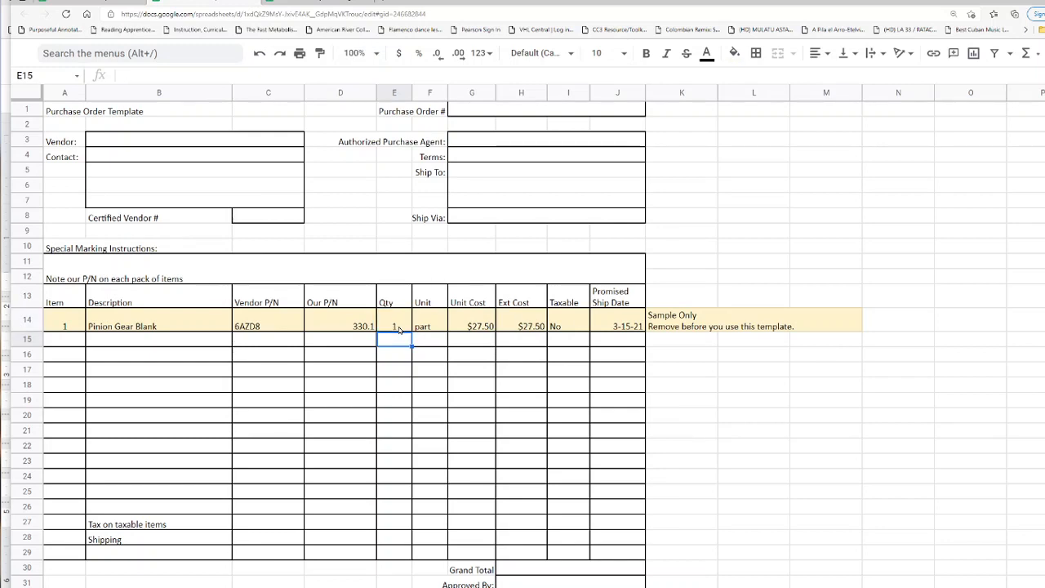
# Review the sample line's Ext Cost, Taxable and Promised Ship Date cells in H14:J14.
pyautogui.click(524, 341)
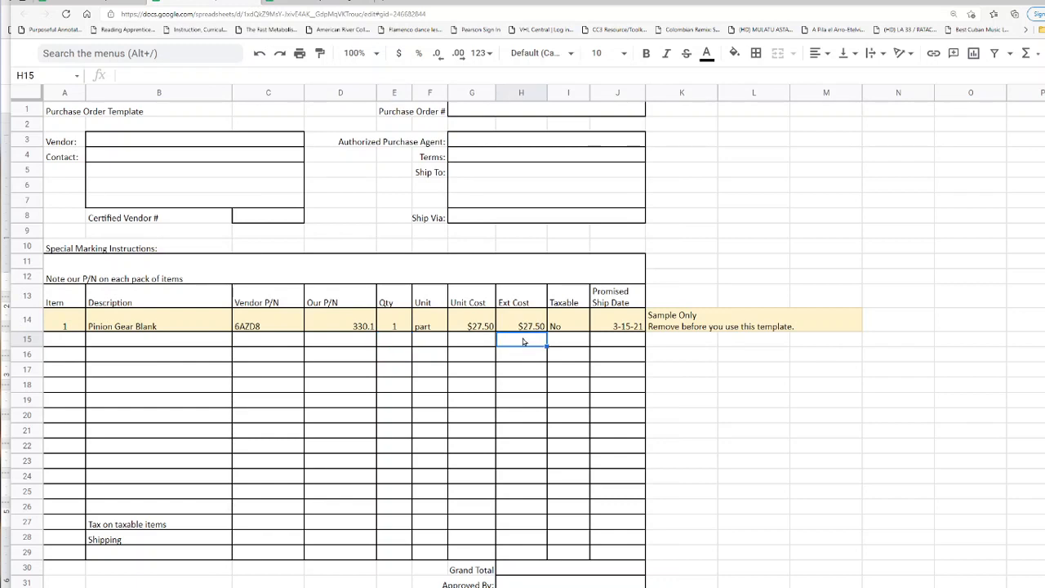
pyautogui.click(520, 324)
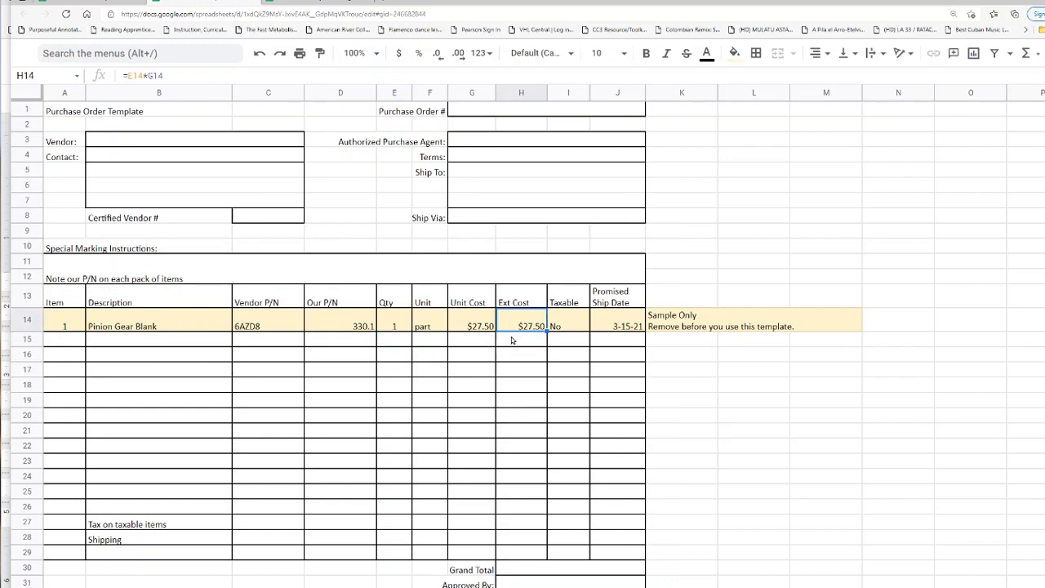
pyautogui.click(572, 324)
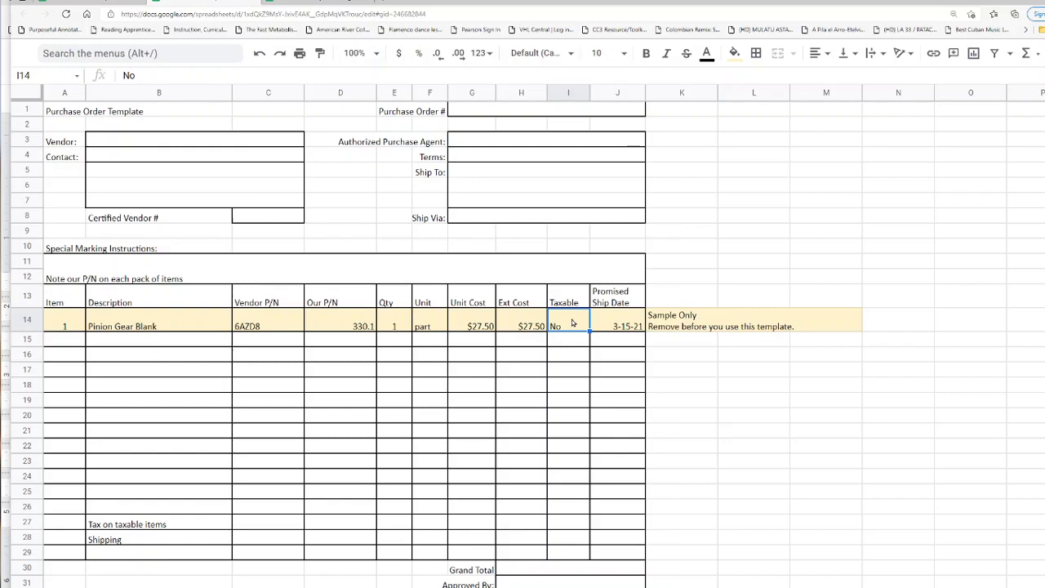
pyautogui.click(623, 329)
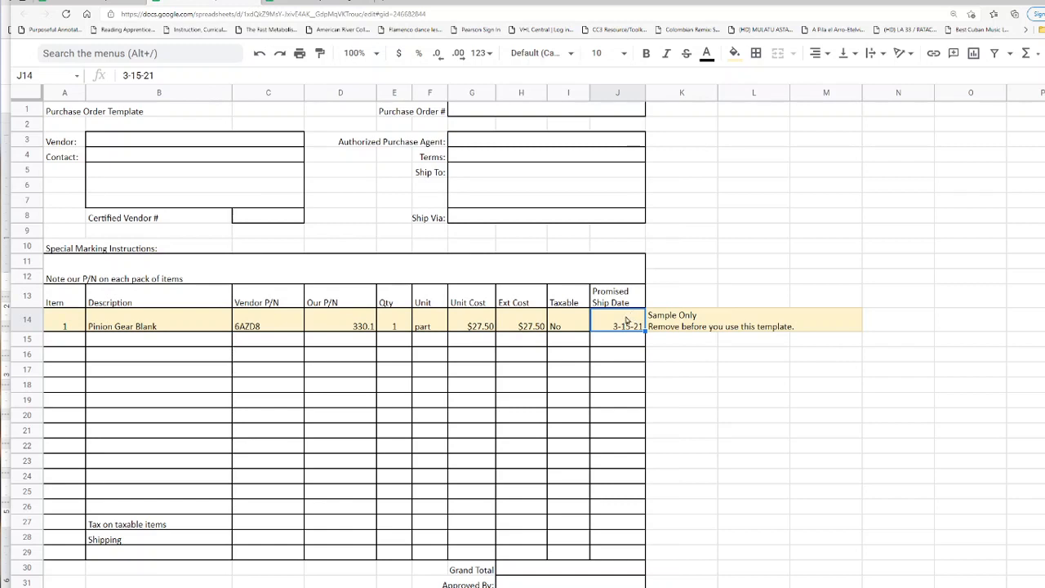
pyautogui.click(701, 357)
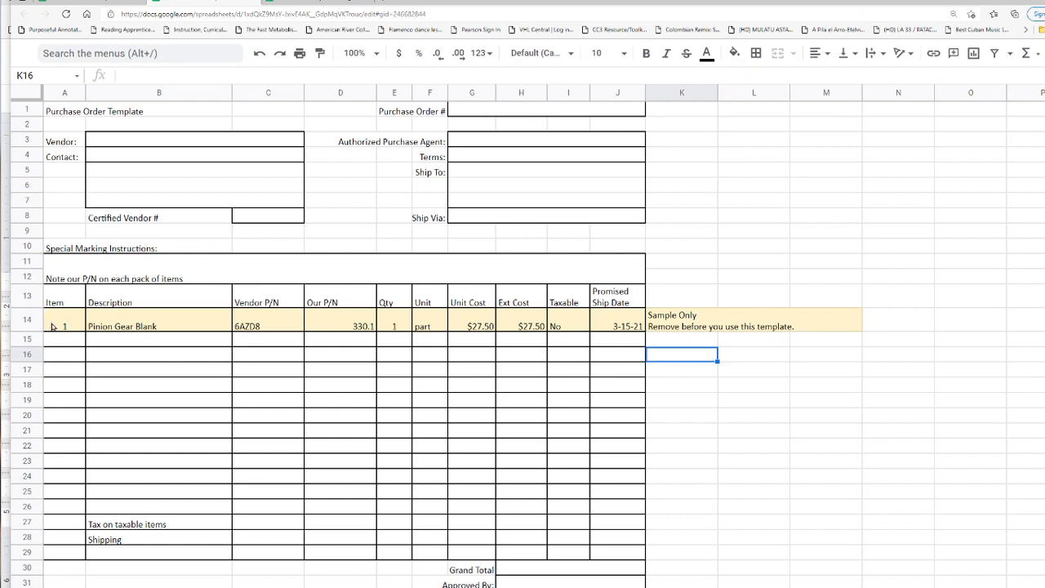
# Review the full sample line in A14:J14 together with its removal note in K14.
pyautogui.moveTo(53, 327); pyautogui.dragTo(630, 327)
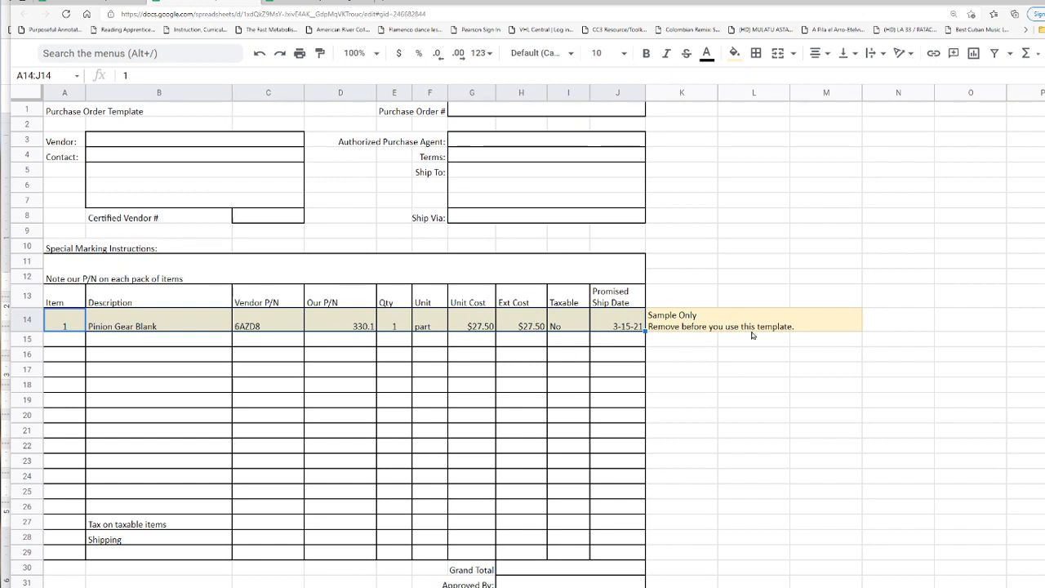
pyautogui.click(613, 352)
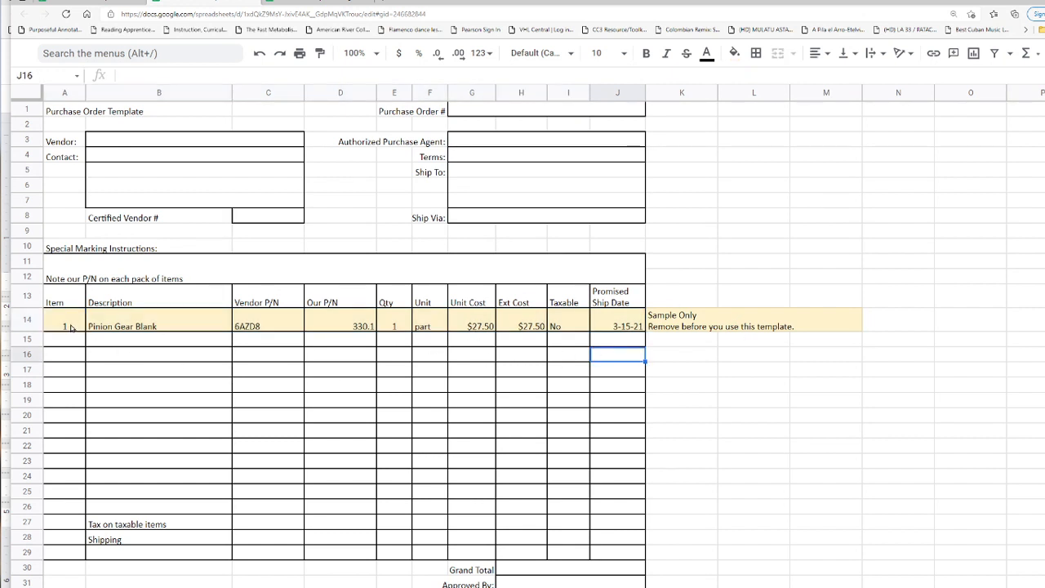
pyautogui.click(116, 329)
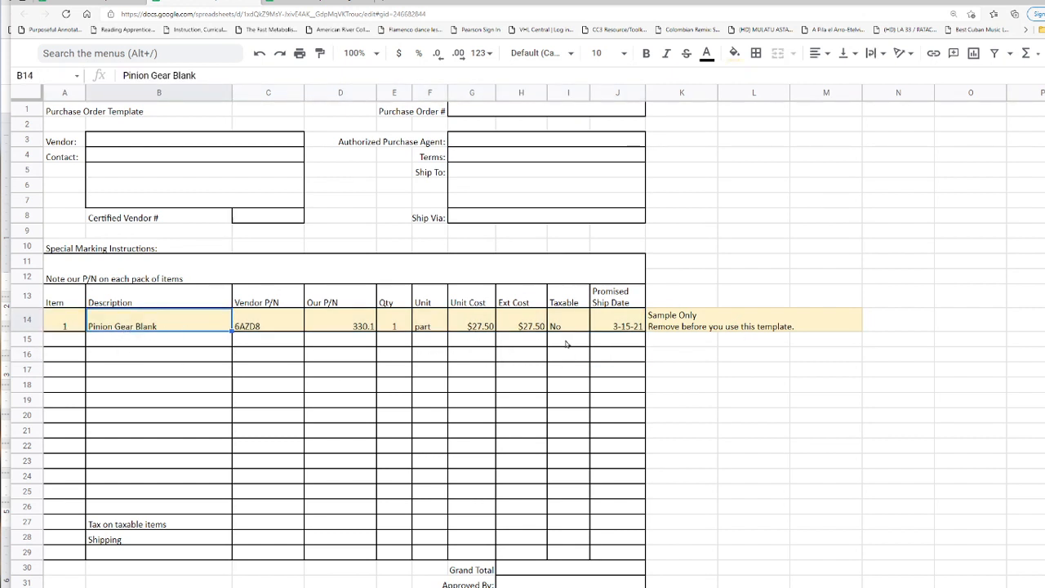
pyautogui.click(688, 325)
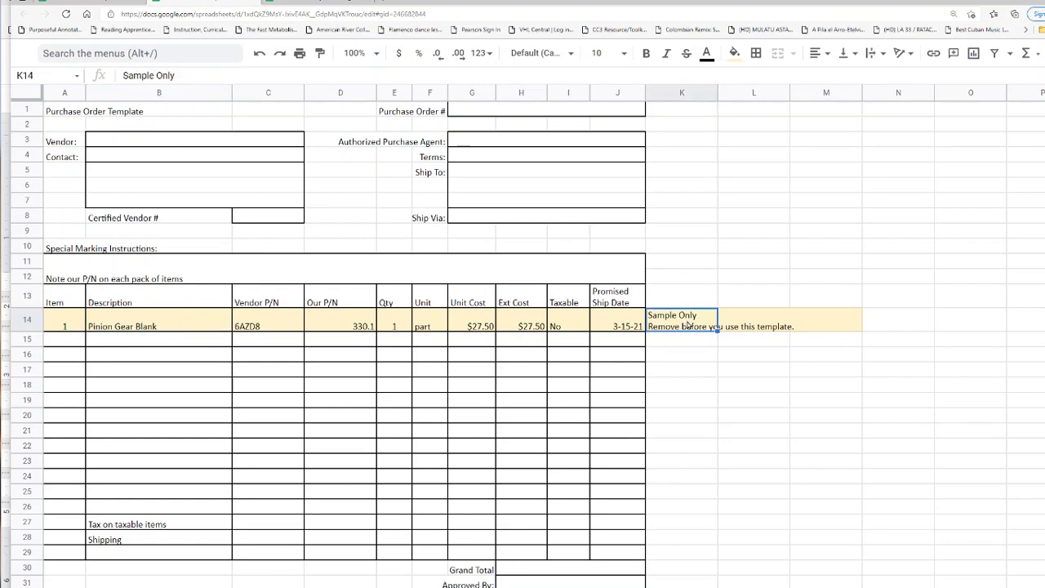
pyautogui.moveTo(633, 328); pyautogui.dragTo(523, 328)
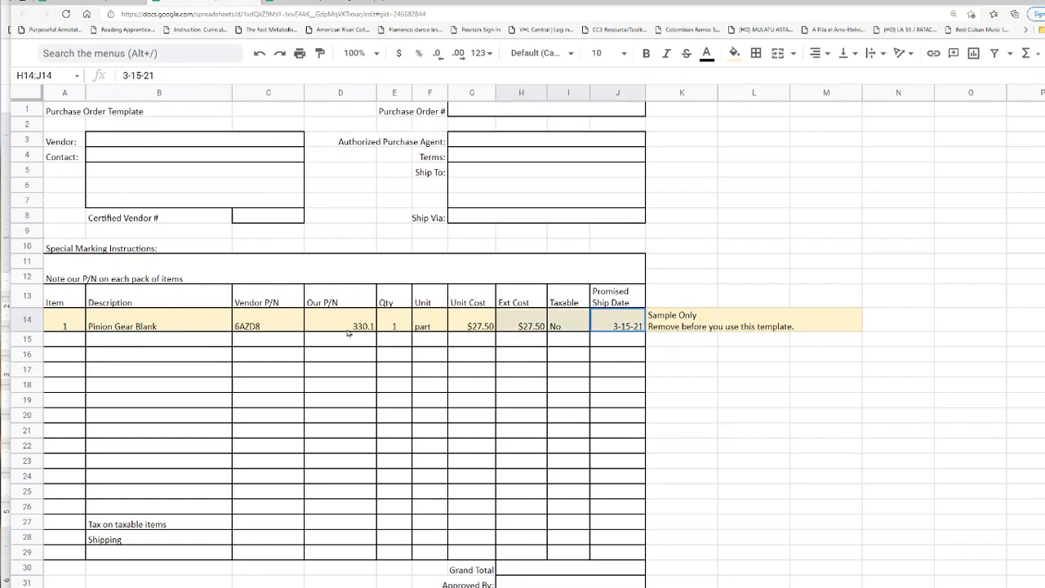
pyautogui.moveTo(348, 333); pyautogui.dragTo(63, 321)
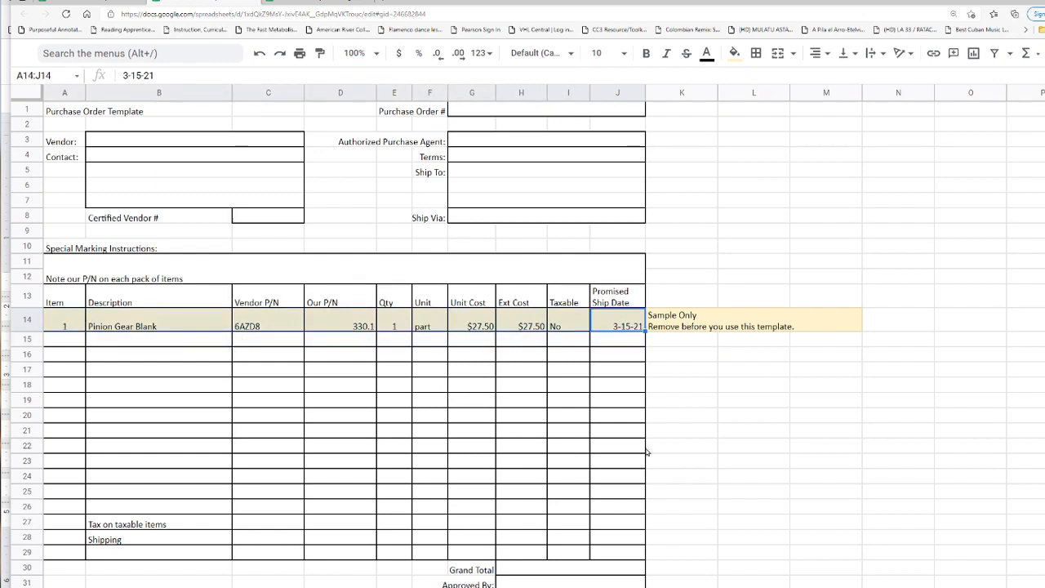
pyautogui.click(693, 450)
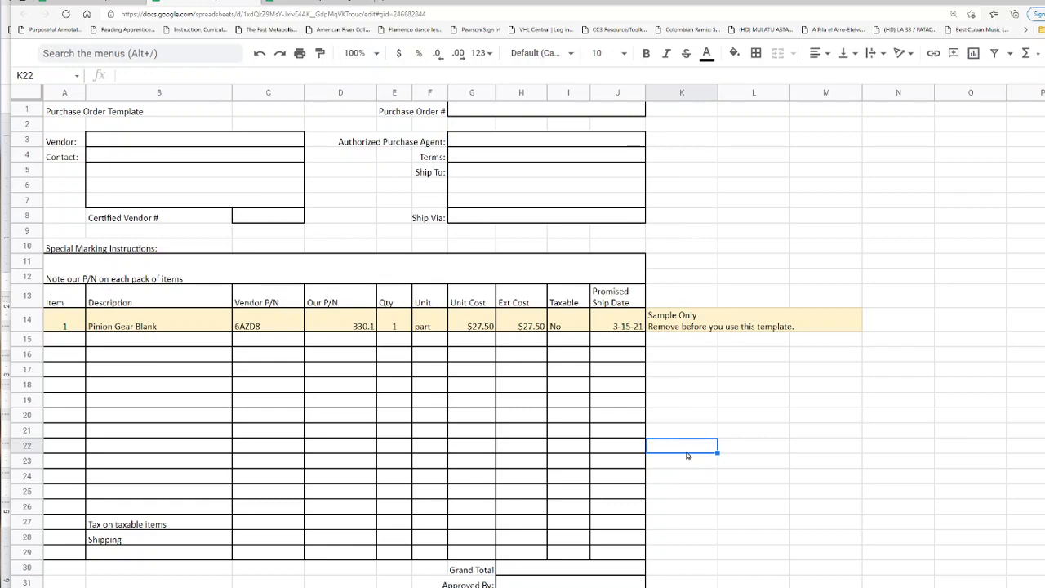
# Review the Tax on taxable items and Shipping rows and the Grand Total and Approved By fields below the item lines.
pyautogui.scroll(-2, 691, 453)
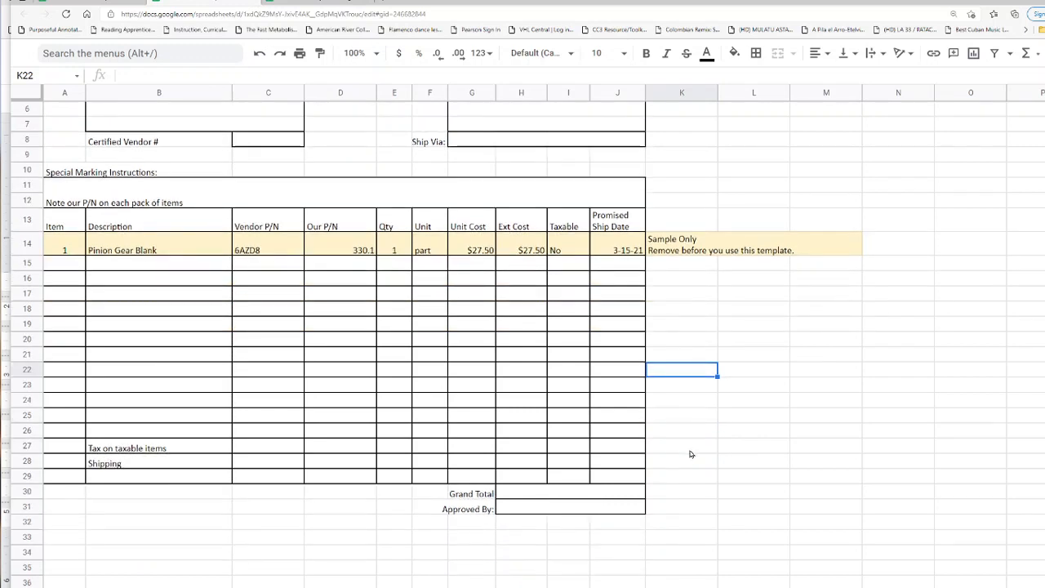
pyautogui.click(135, 451)
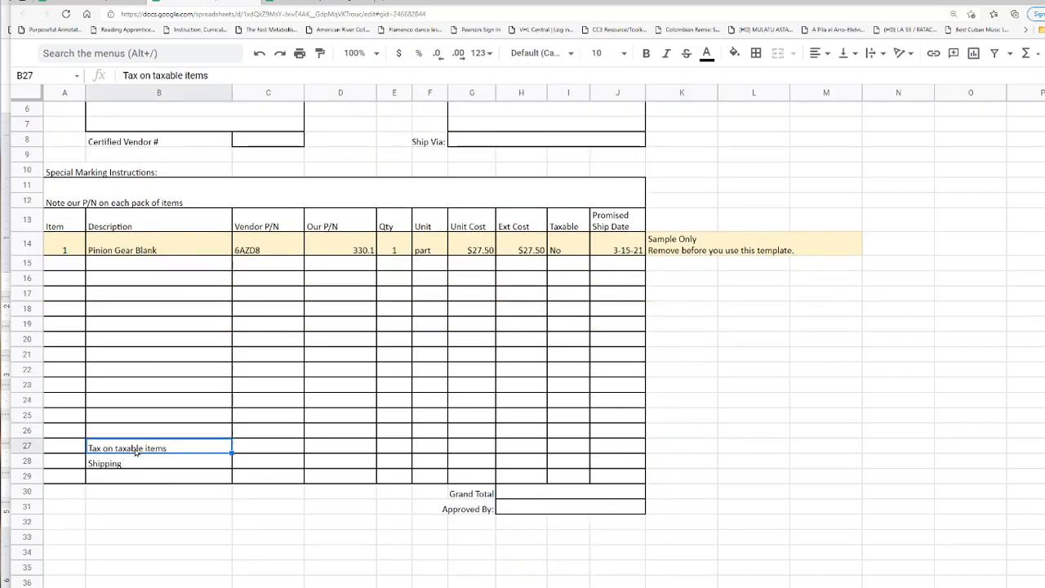
pyautogui.click(164, 467)
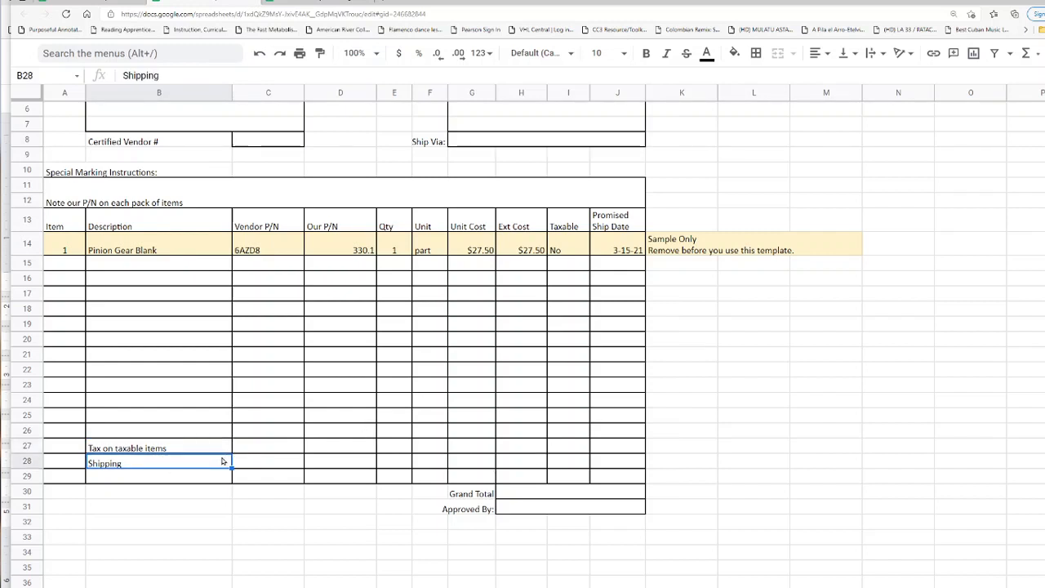
pyautogui.click(534, 495)
pyautogui.click(532, 512)
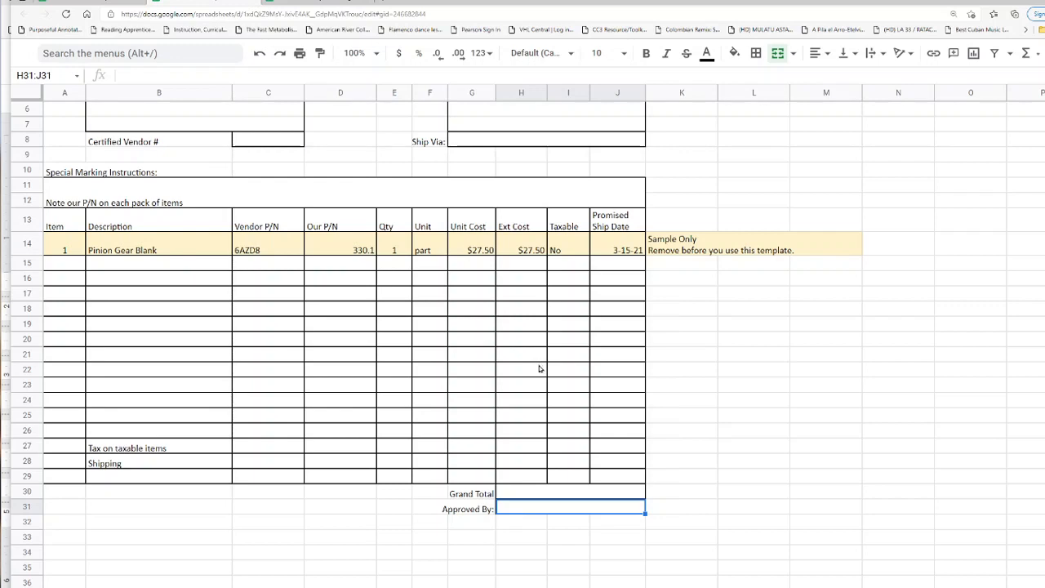
# Show the menu bar and examine the file formats offered for downloading the purchase order, without downloading it.
pyautogui.scroll(3, 539, 369)
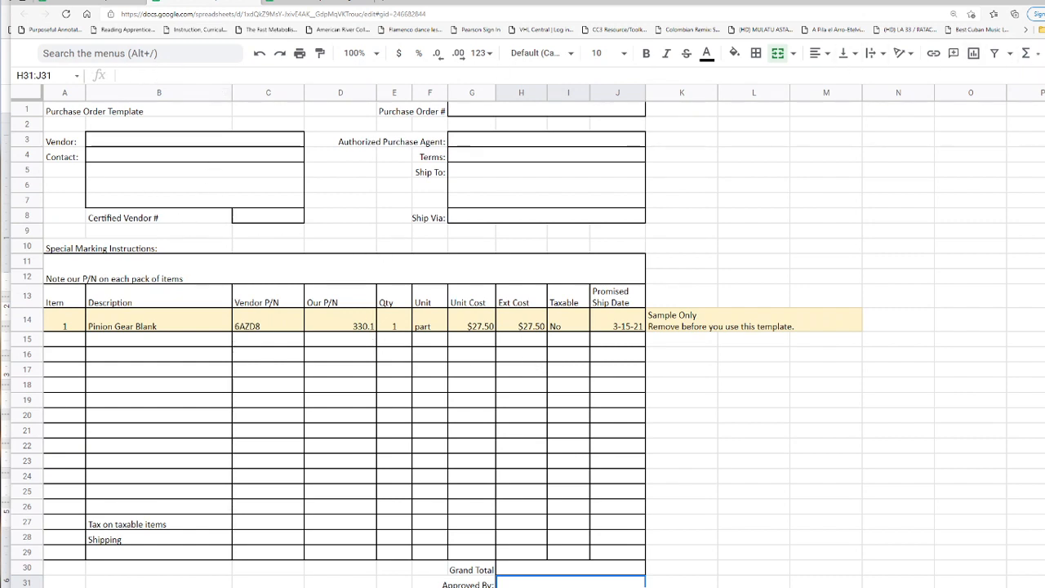
pyautogui.click(1044, 53)
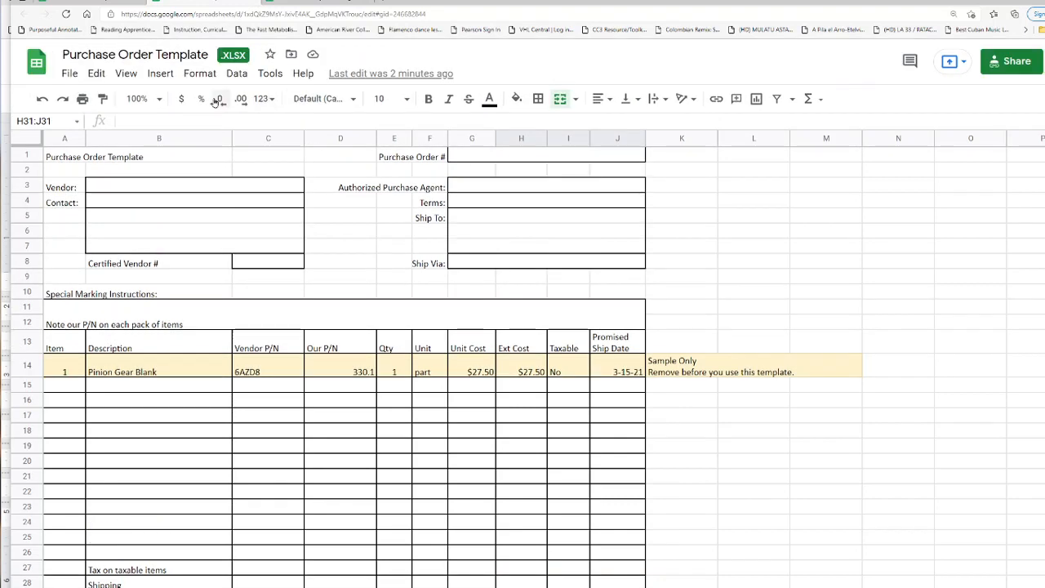
pyautogui.click(70, 73)
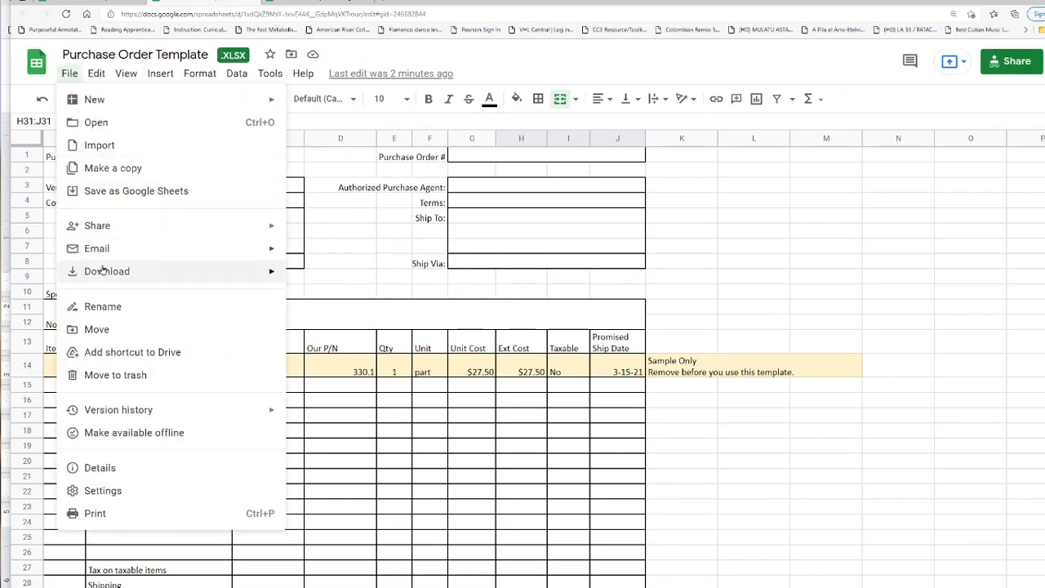
pyautogui.moveTo(103, 272)
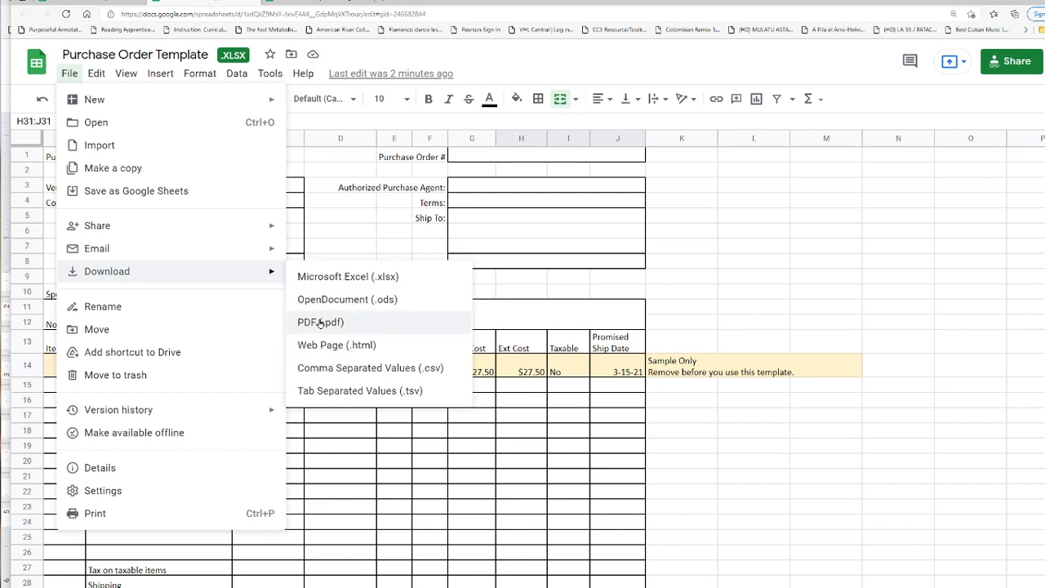
pyautogui.click(671, 275)
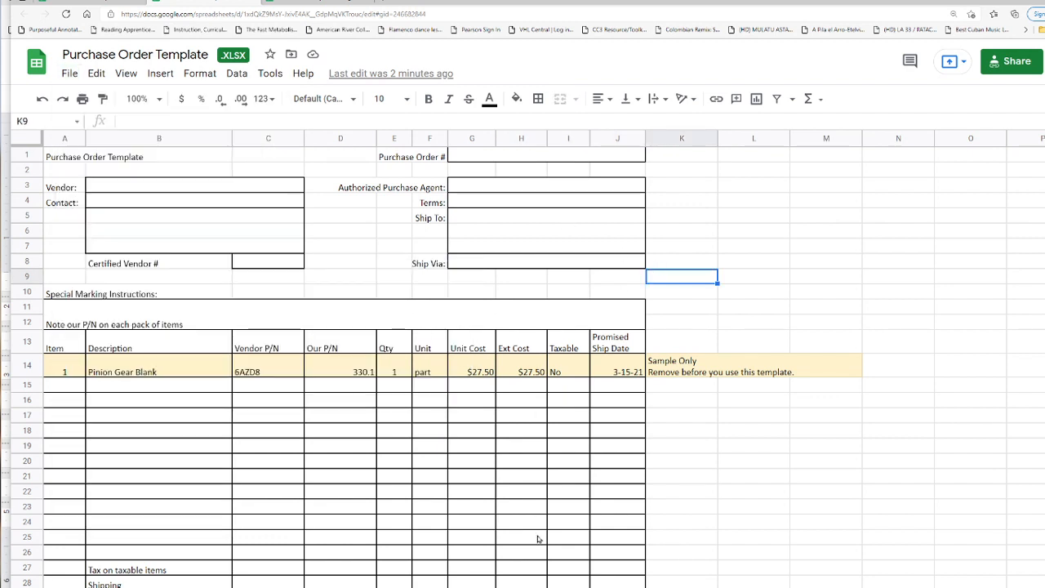